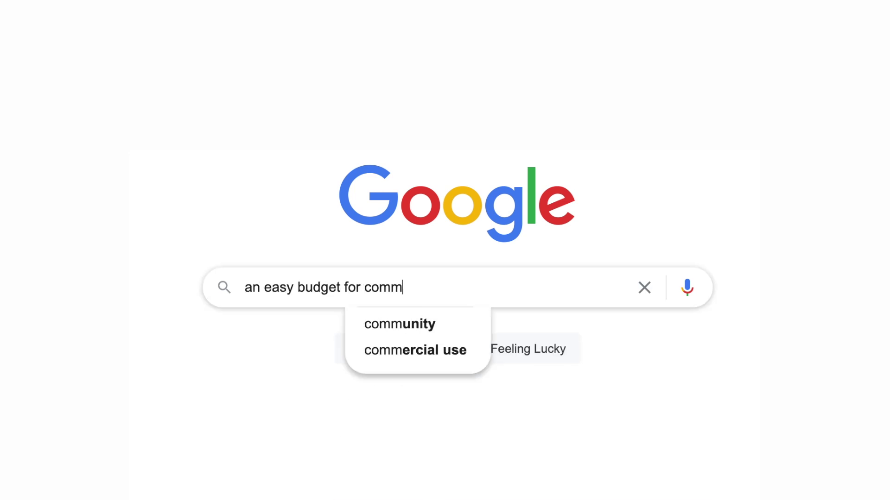
Step: Search Google for 'an easy budget for commitment-phobes'
type("itment-phobes")
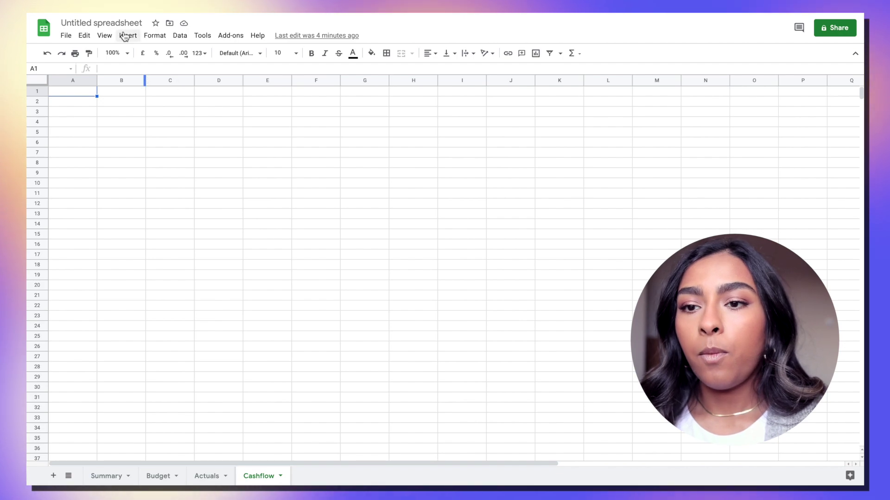
Step: Rename the untitled spreadsheet to 'Finance tracker 2021'
left_click(107, 19)
type("F")
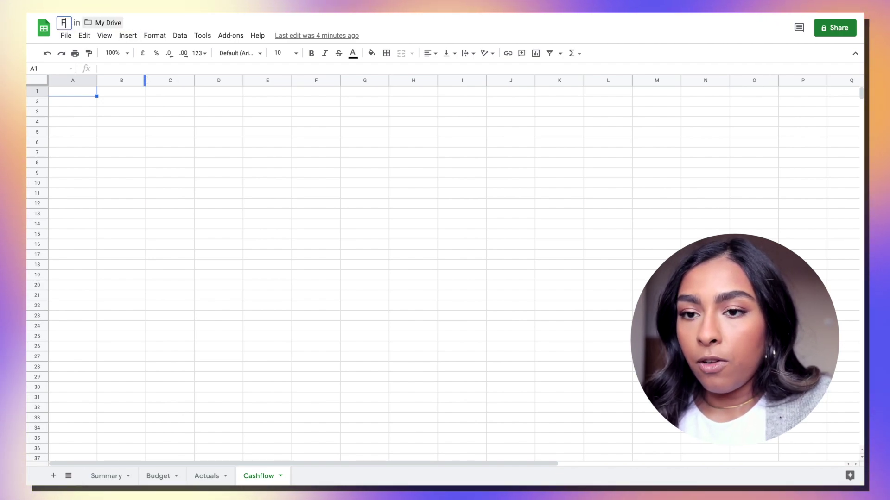
type("inance tracker 2021")
left_click(170, 357)
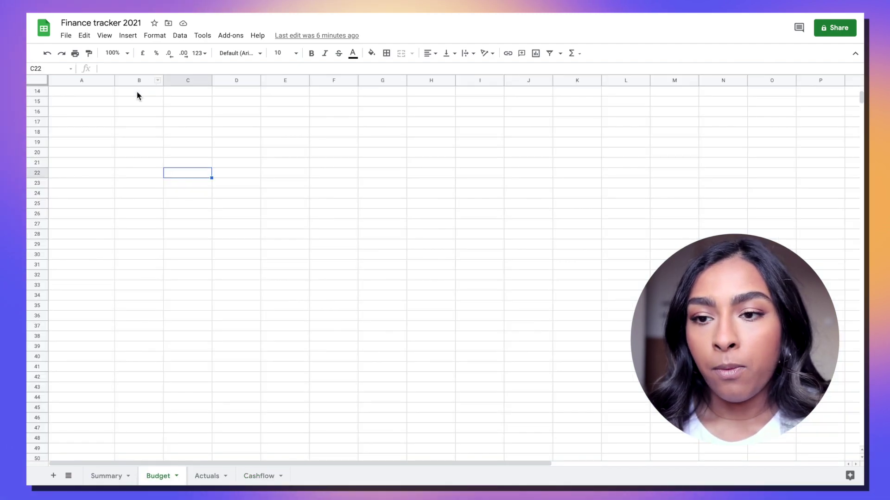
Step: Enter Jan in B15 and fill the months through Dec across row 15
left_click(135, 100)
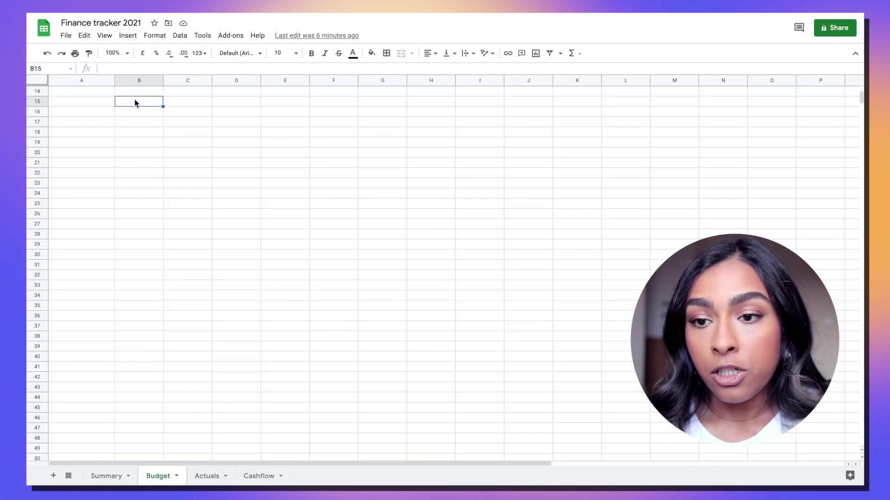
type("Jan")
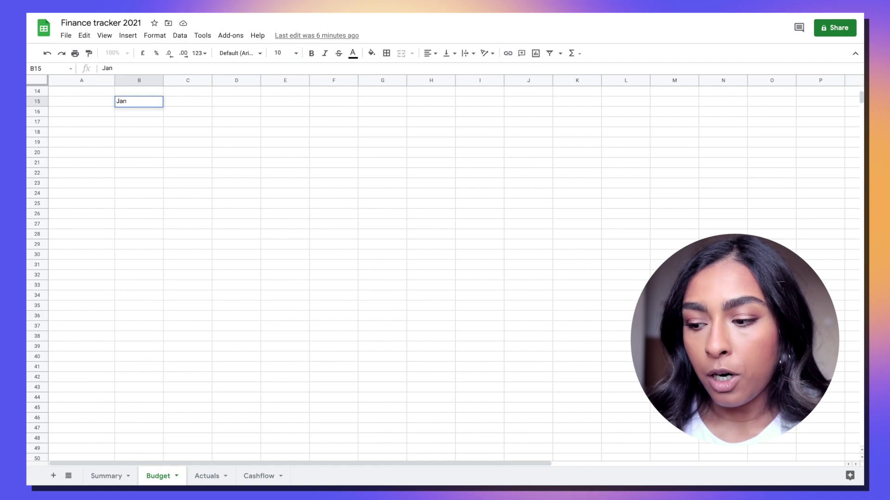
key("Return")
left_click(139, 102)
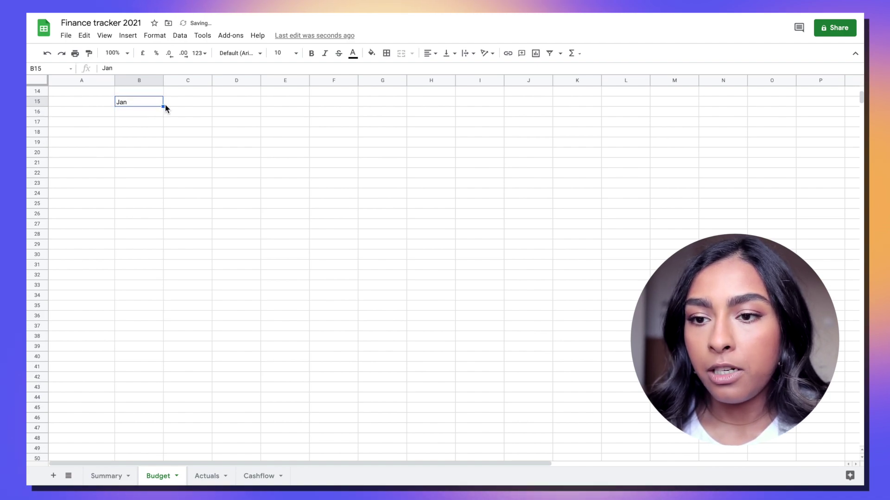
left_click_drag(163, 106, 685, 107)
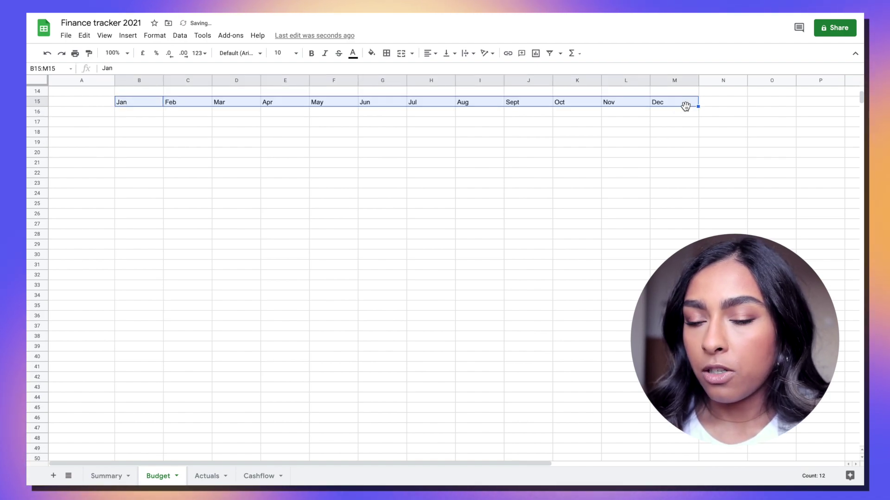
Step: Type the Income section labels: Income, 9-5 Job and Other
left_click(76, 117)
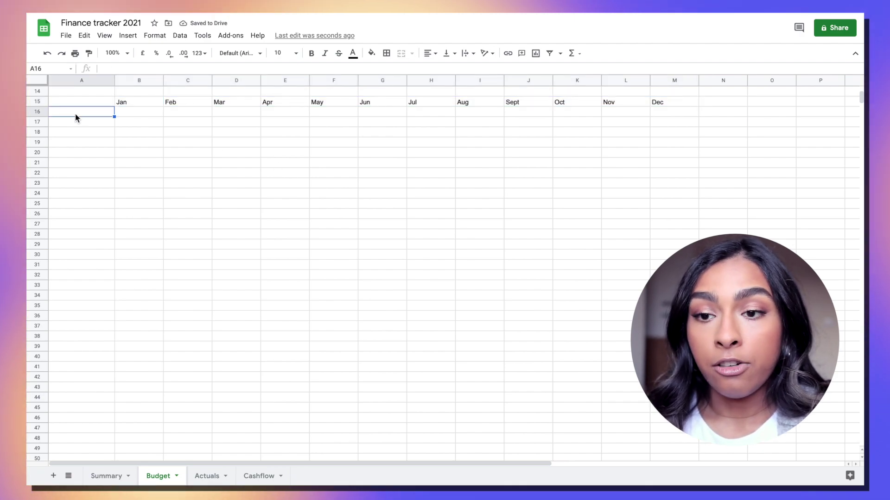
type("Incomw")
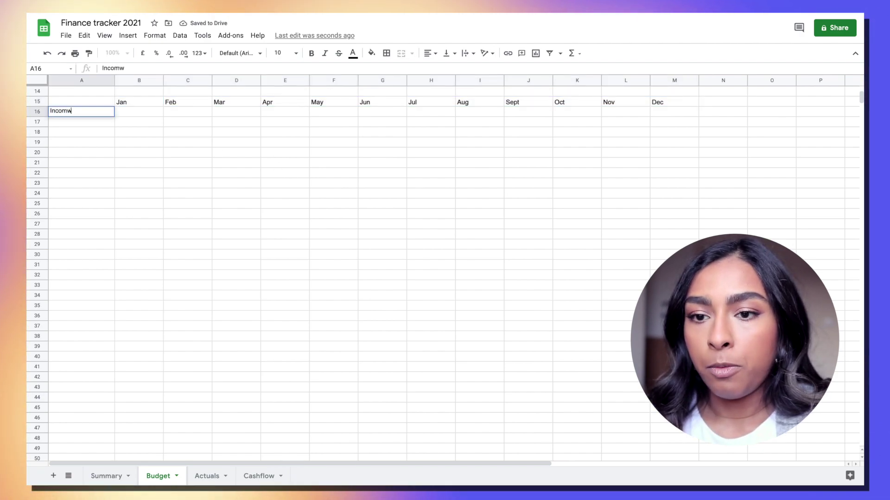
type("e")
key("Return")
type("9-5 Job")
key("Return")
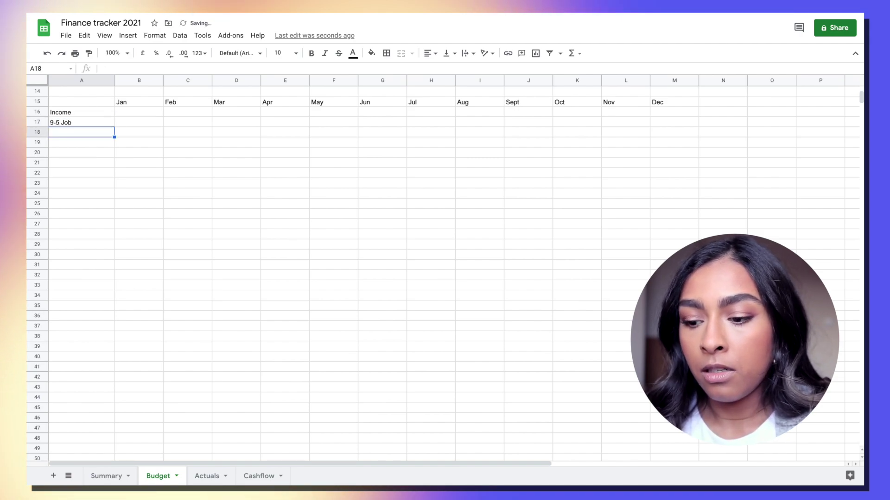
type("other")
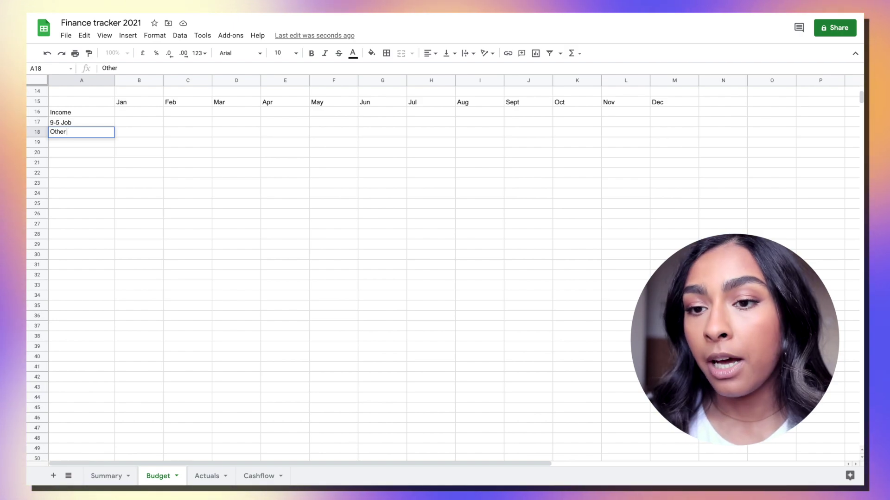
Step: Add the Investments section labels: Investments, S&S ISA, Stocks and Crypto
left_click(81, 152)
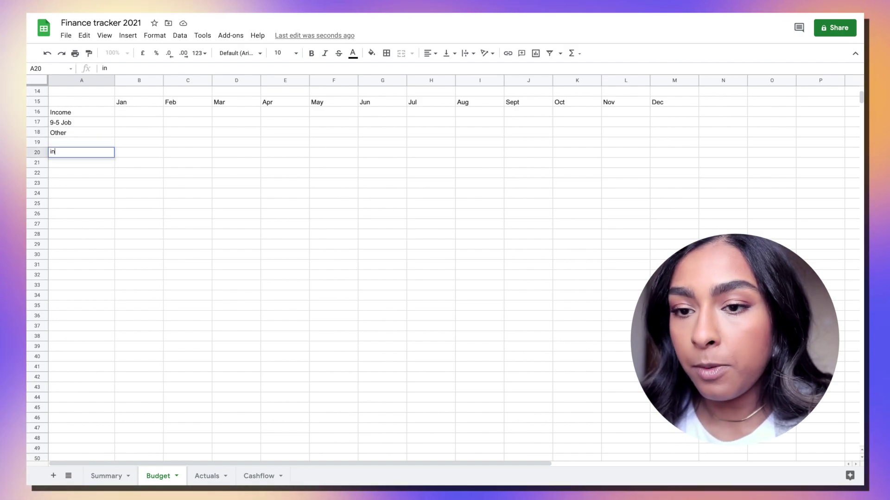
type("investments")
key("Return")
type("Lon")
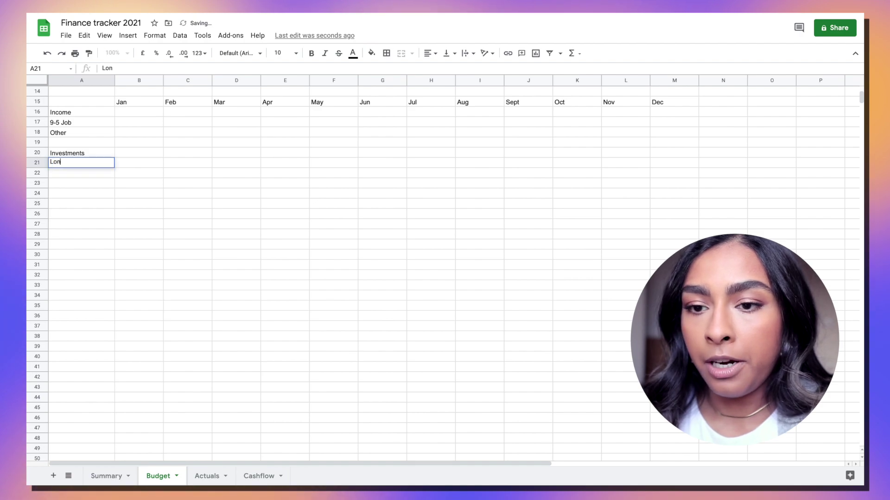
type("S")
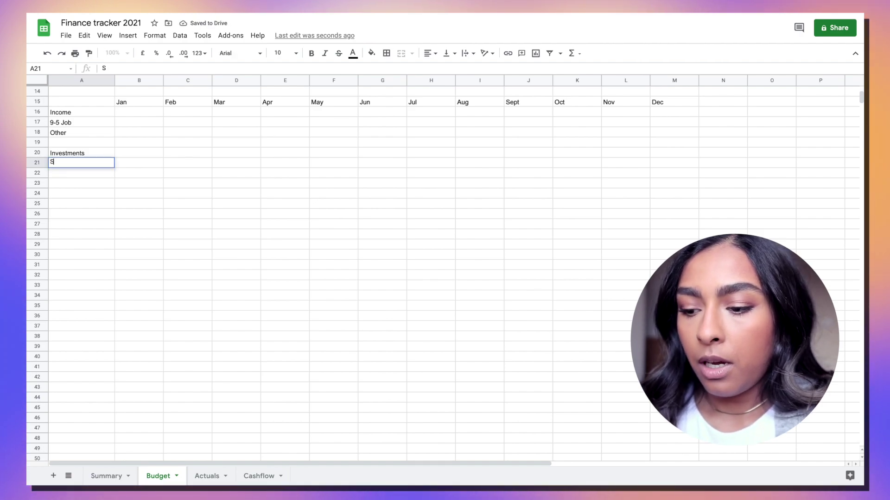
type("&S ISA")
key("Return")
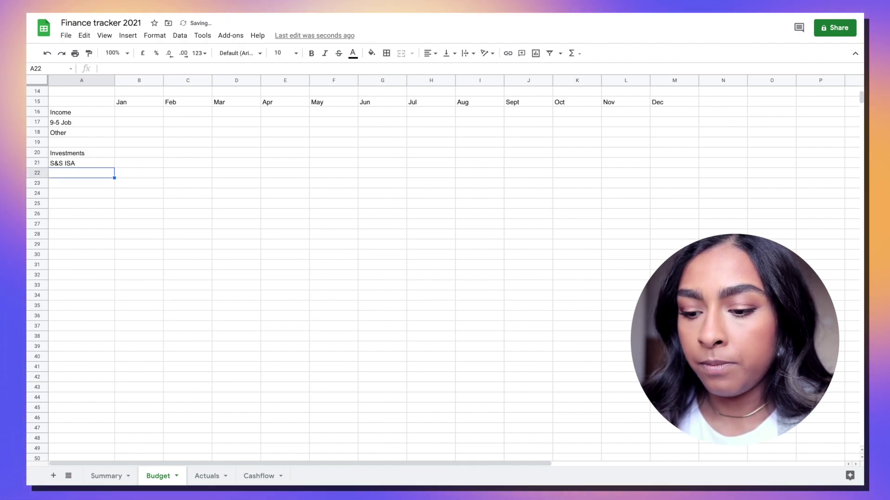
type("Stcosks")
key("Return")
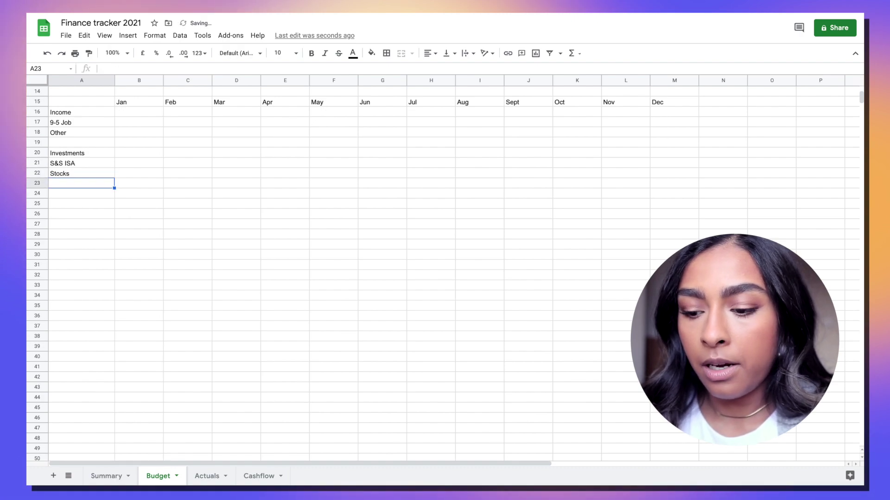
type("Crypto")
key("Return")
key("Return")
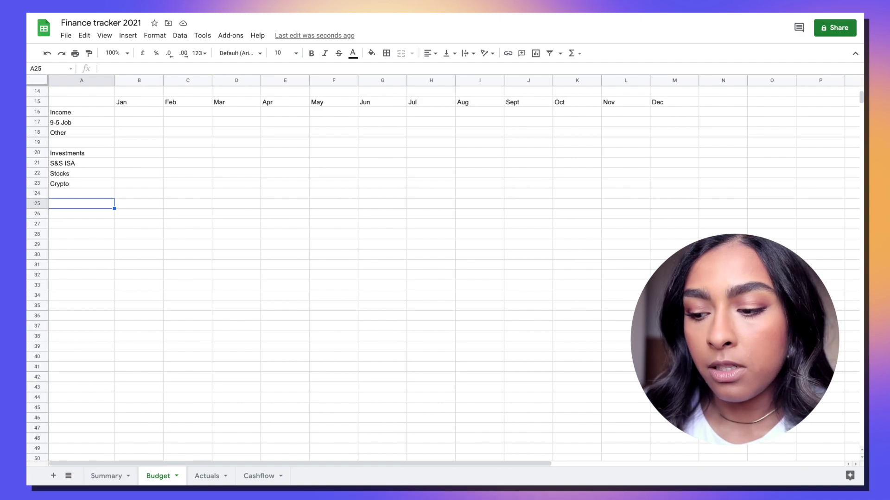
Step: Add the Expenses heading with Compulsory living, Subscriptions, Food, Fees and Travel labels
type("Expenses")
key("Return")
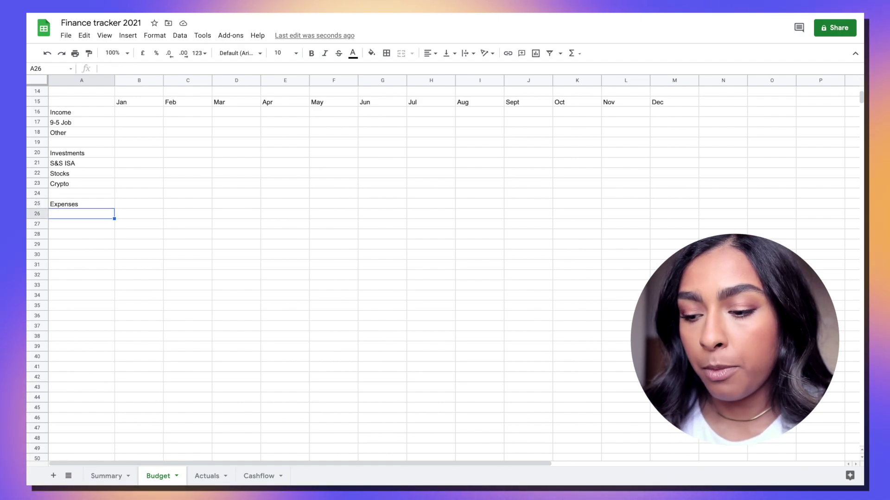
type("Compulsory living")
key("Return")
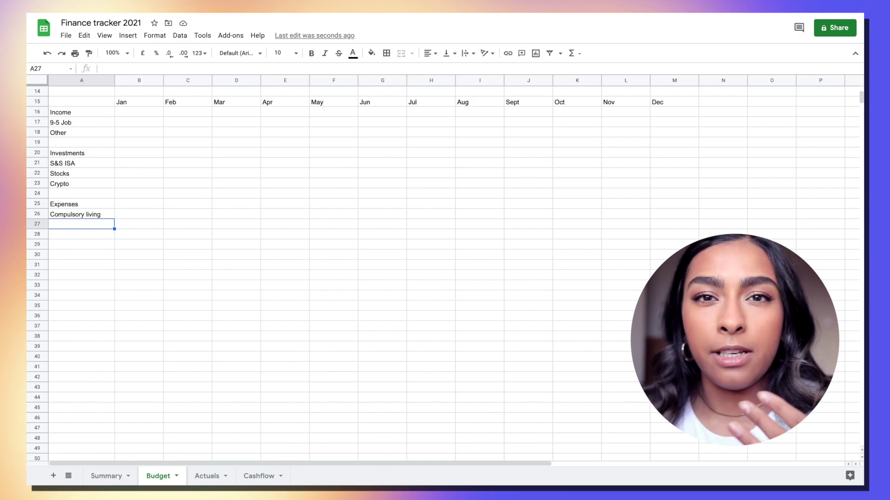
type("Subscriptions")
key("Return")
type("Food Fees Travel")
key("Return")
Step: Add the Fun and Health expense labels
type("Fun")
key("Return")
type("Health")
Step: Insert blank rows above rows 19 and 25 to hold section totals
left_click(38, 142)
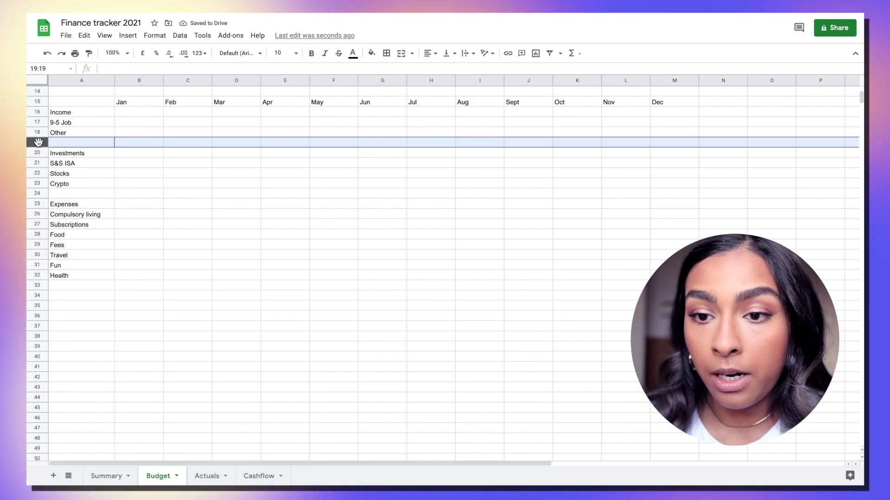
right_click(38, 142)
left_click(92, 223)
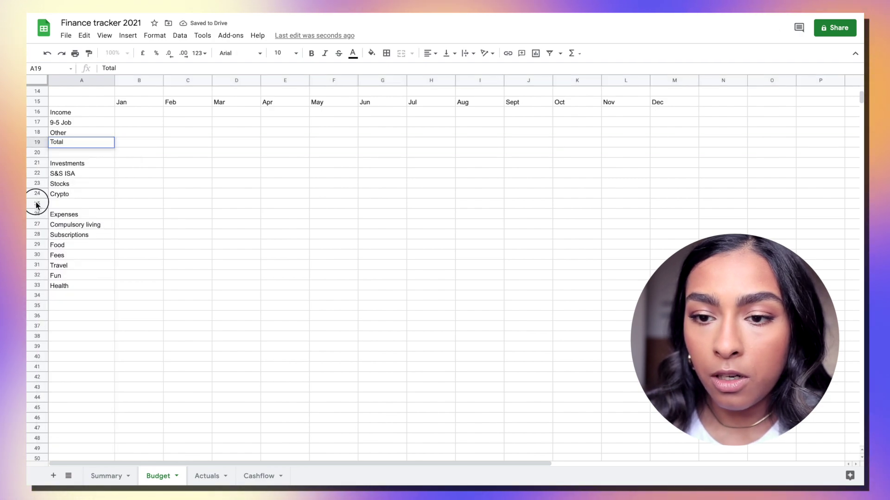
right_click(37, 204)
left_click(103, 260)
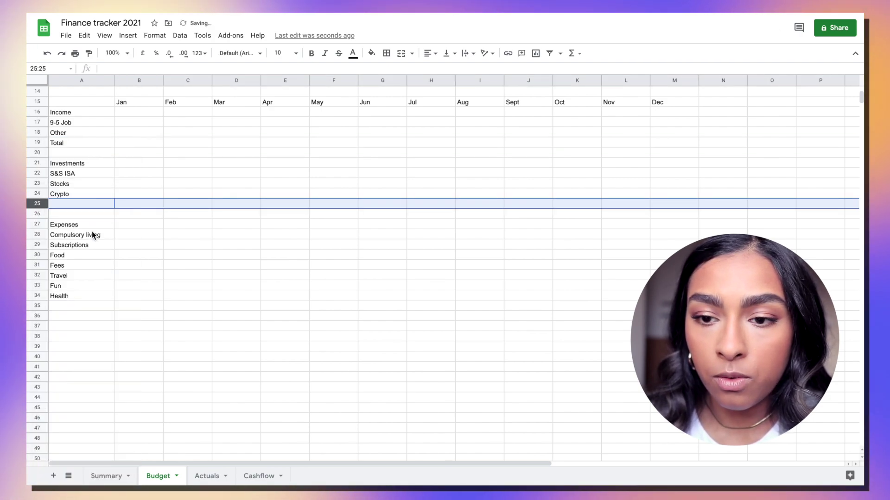
Step: Label the Investments and Expenses total rows with bold 'Total'
left_click(83, 204)
type("Total")
left_click(74, 306)
key("ctrl+b")
type("Total")
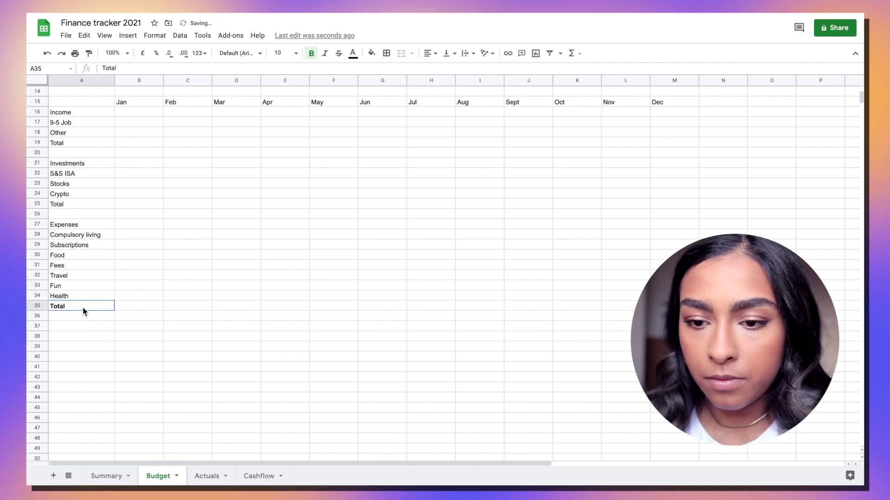
Step: Add a bold Savings heading with EF, Holidays and Fun fund labels
left_click(91, 331)
key("ctrl+b")
type("Savings")
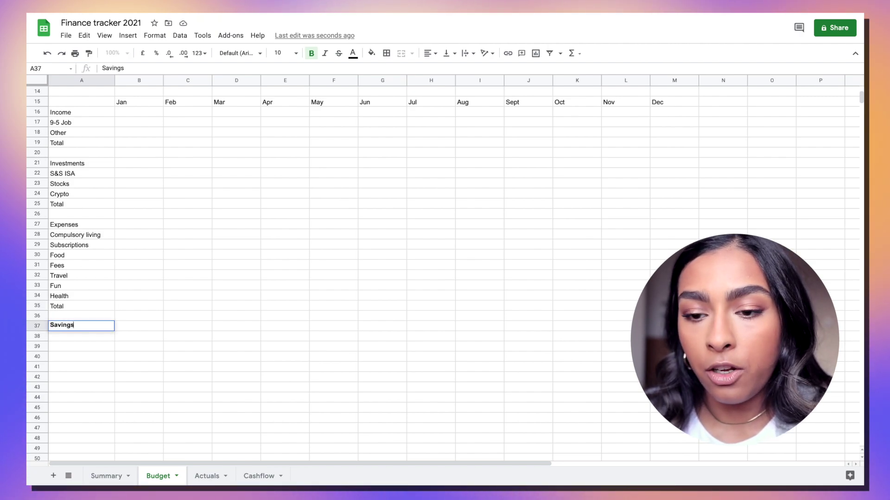
key("Return")
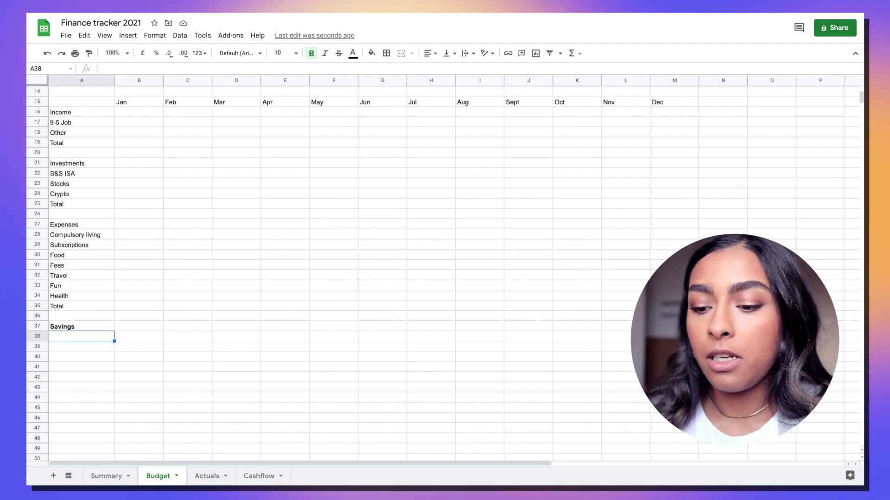
type("EF")
key("Return")
type("Holidays")
key("Return")
type("Fun fund")
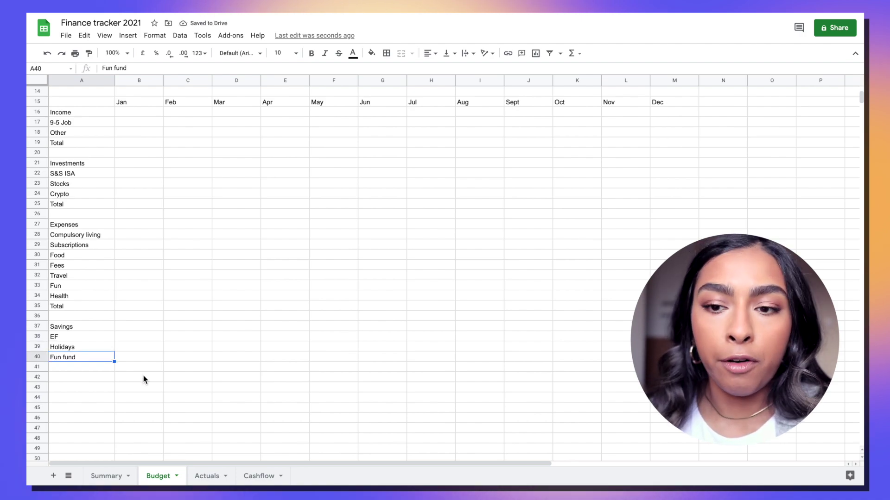
left_click(97, 288)
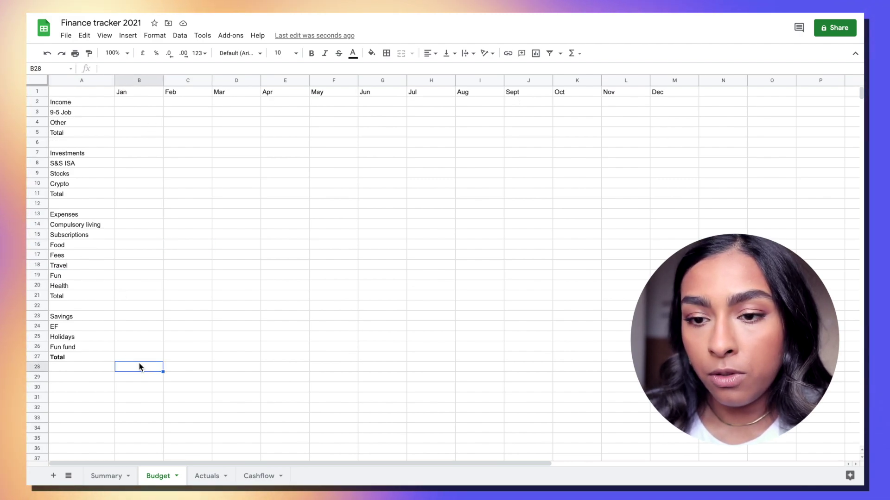
Step: Type summary labels Income, Investments, Expenses and Savings below the Savings section
left_click(81, 378)
type("Income")
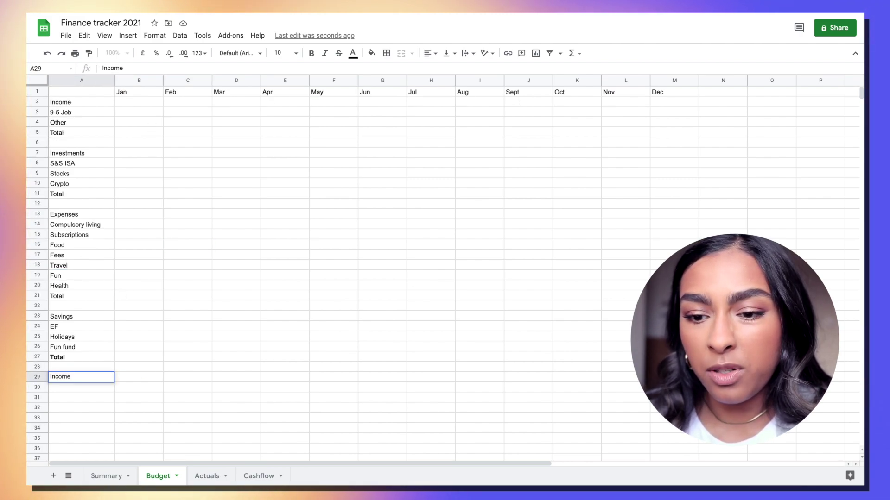
key("Return")
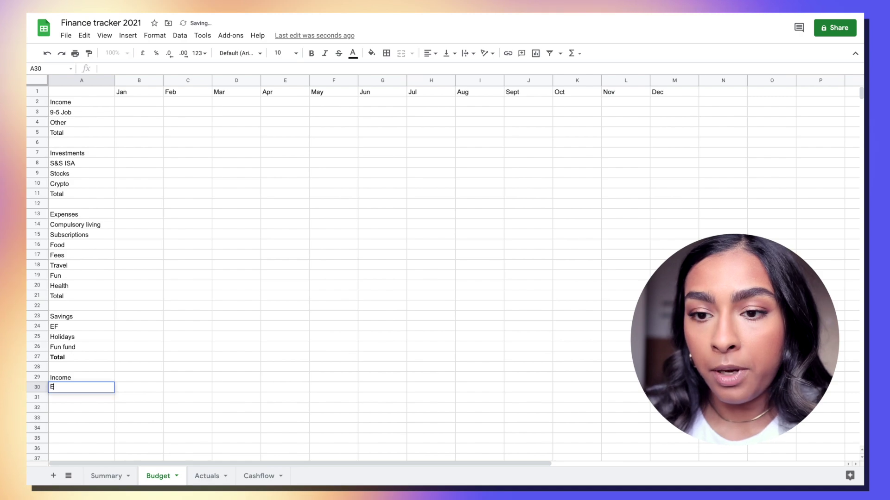
key("BackSpace")
type("Investments")
key("Return")
type("Expenses")
key("Return")
type("Savings")
Step: Link the Income summary cell to January's income total and fill it through December
left_click(144, 376)
type("=B5")
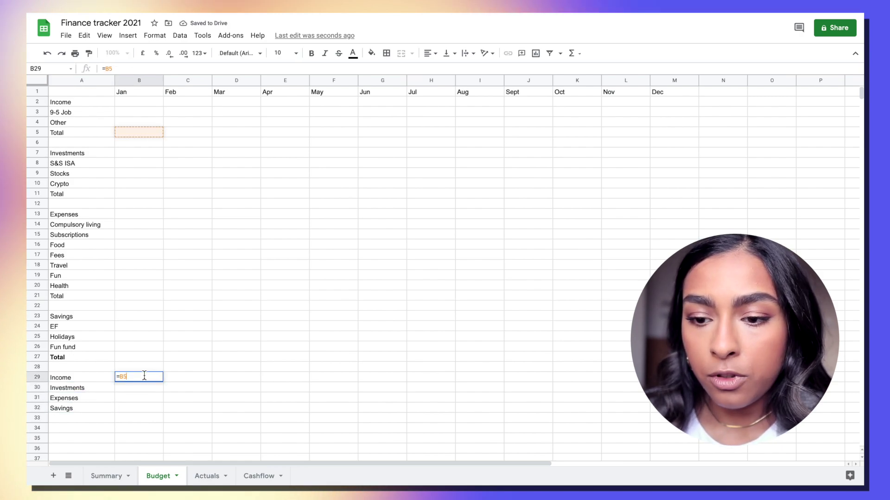
key("BackSpace")
key("BackSpace")
key("BackSpace")
left_click(166, 405)
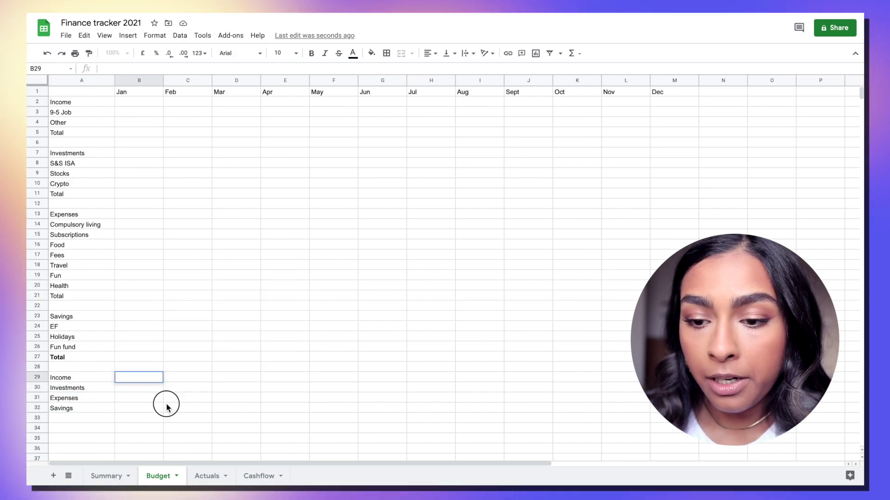
left_click(130, 375)
type("=")
left_click(151, 132)
key("Return")
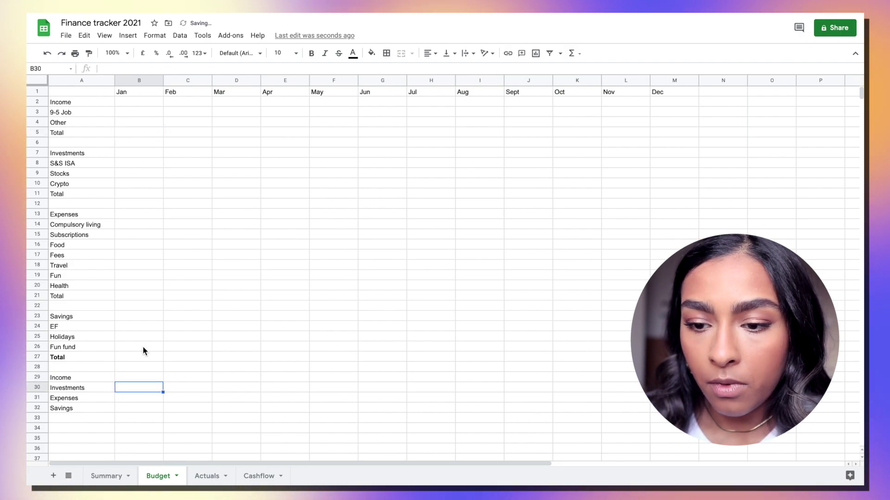
left_click(143, 376)
left_click_drag(163, 382, 639, 377)
Step: Link the Investments and Expenses summary cells to their section totals
left_click(134, 392)
type("=")
left_click(151, 194)
key("Return")
type("=")
left_click(139, 295)
key("Return")
left_click(149, 398)
left_click(40, 376)
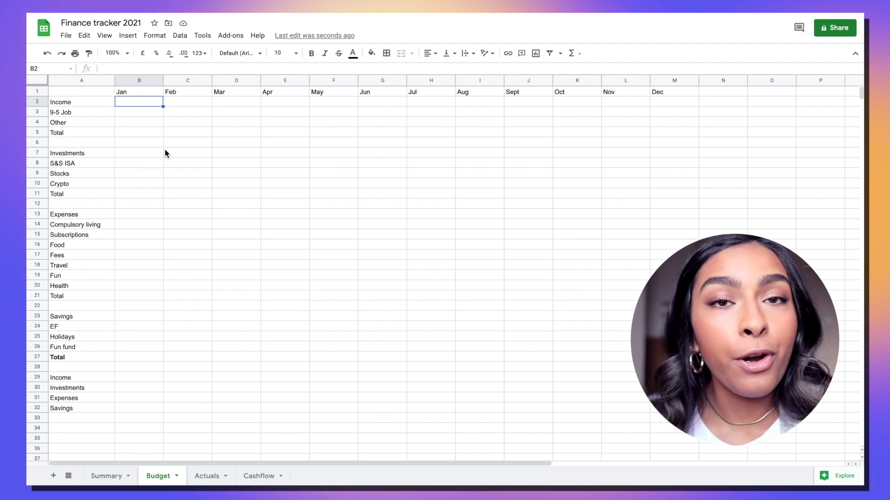
Step: Set 9-5 Job income to 2000 for January and fill it across all months
left_click(144, 112)
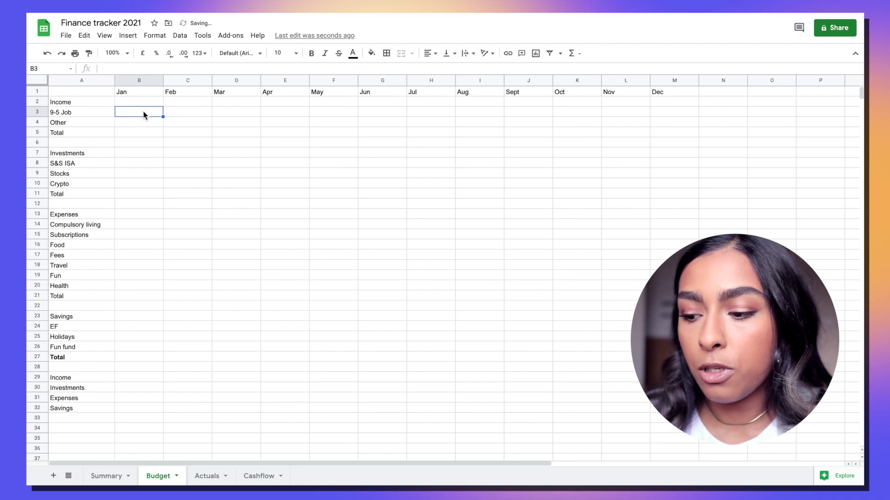
type("200")
key("Return")
left_click(138, 111)
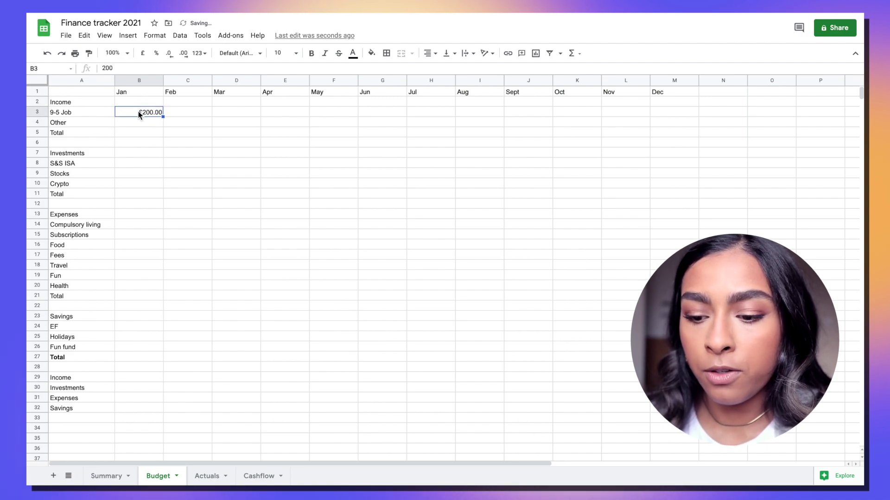
type("2000")
key("Return")
left_click(139, 112)
left_click_drag(162, 117, 694, 116)
Step: Set Other income to 100 and fill it across to December
left_click(139, 122)
type("100")
left_click(163, 125)
left_click_drag(163, 125, 670, 139)
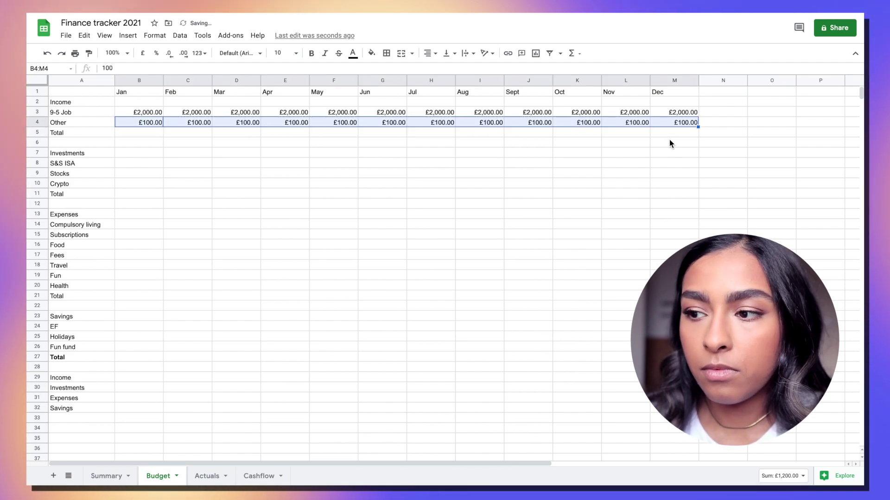
left_click(138, 132)
Step: Add a Total column in N with =sum(B3:M3) filled down the rows
left_click(721, 114)
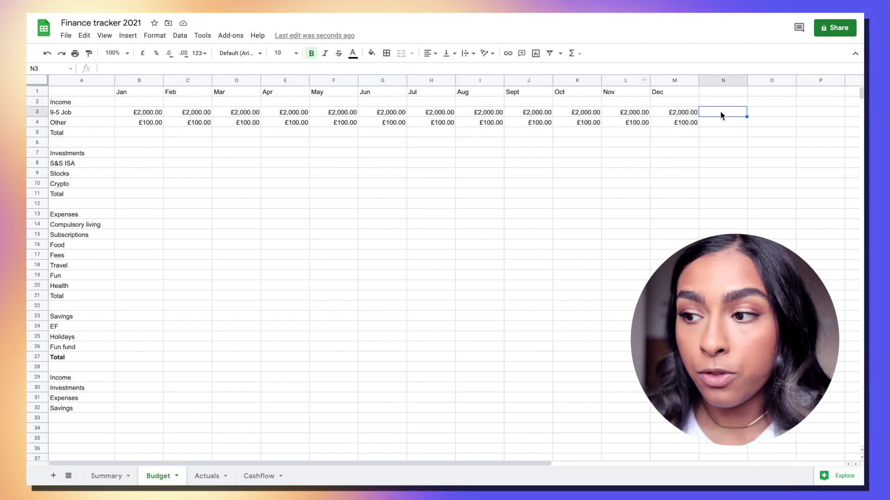
left_click(719, 91)
type("Total")
key("Return")
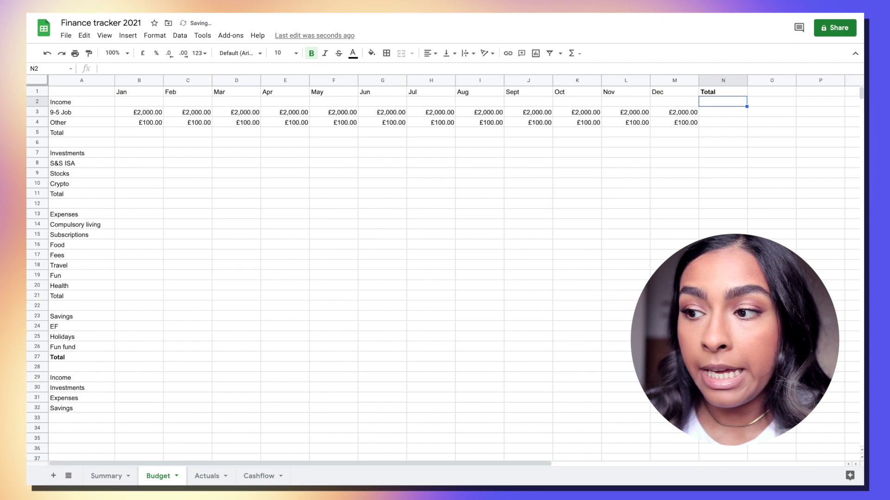
key("Return")
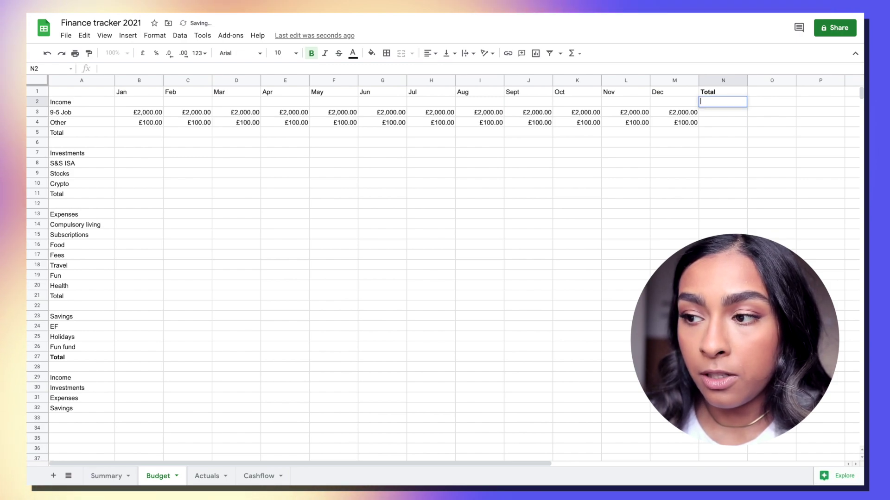
type("=sum(B3:M3)")
key("Return")
left_click(743, 113)
left_click_drag(746, 117, 741, 324)
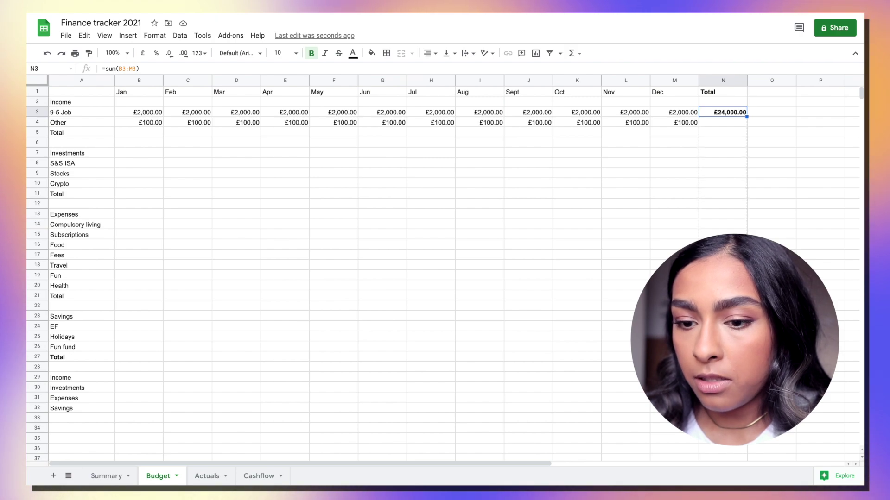
left_click_drag(741, 324, 742, 324)
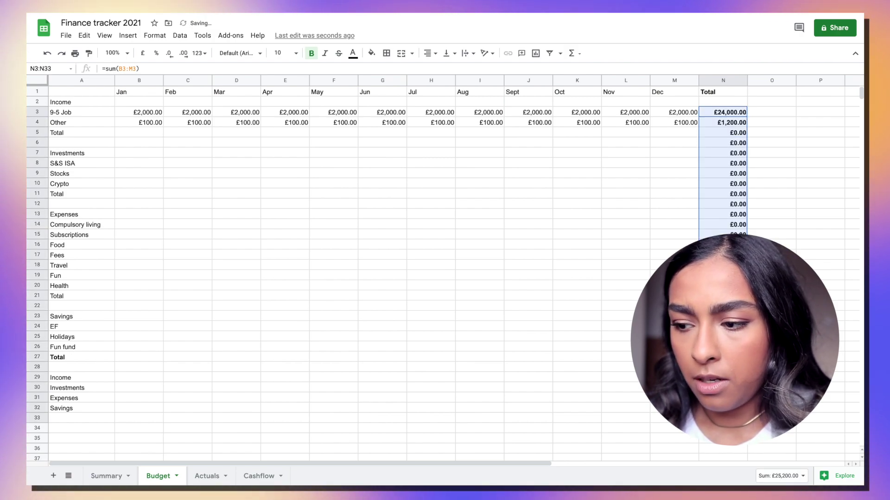
Step: Clear the yearly totals from spacer rows 6, 12, 22 and 28
left_click(358, 122)
left_click(37, 142)
left_click(37, 203, "ctrl")
left_click(39, 306, "ctrl")
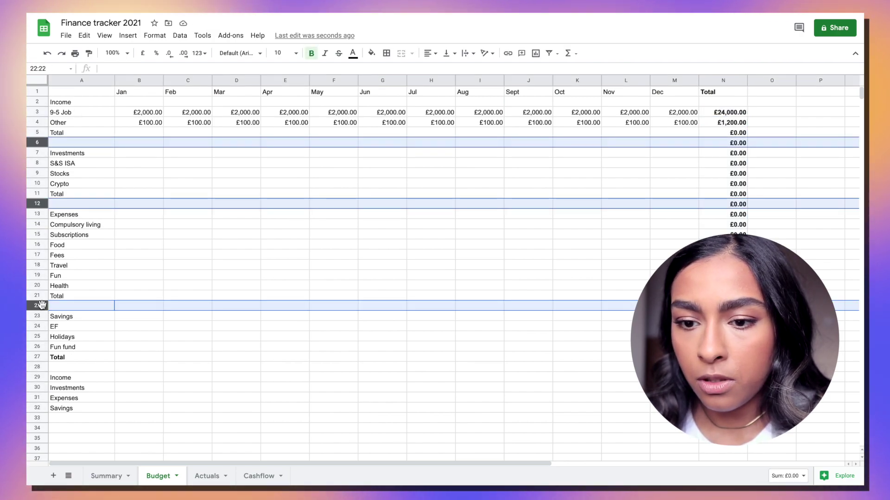
left_click(37, 367, "ctrl")
key("Delete")
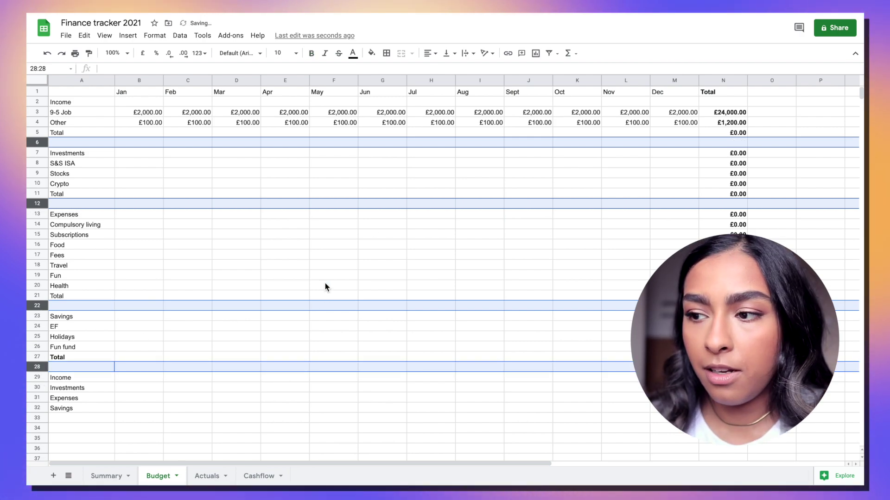
Step: Enter =SUM(B3:B4) as the income Total and fill it across to December
left_click(143, 133)
type("=sum")
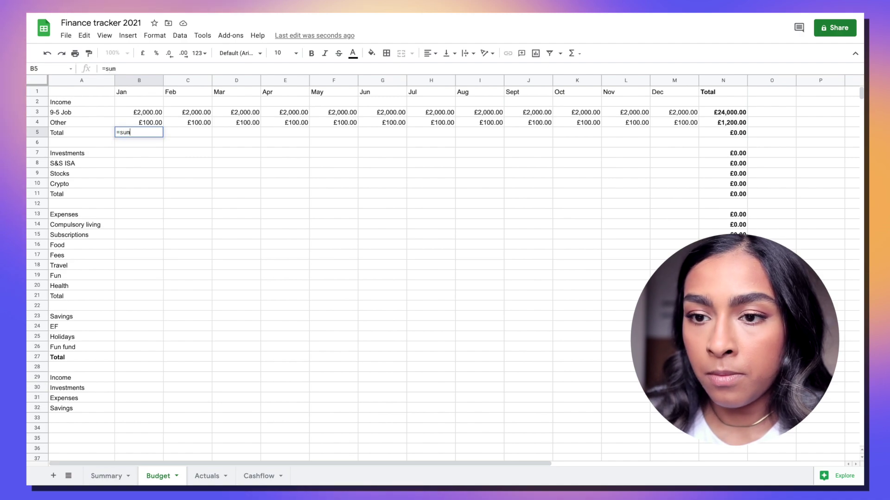
key("Tab")
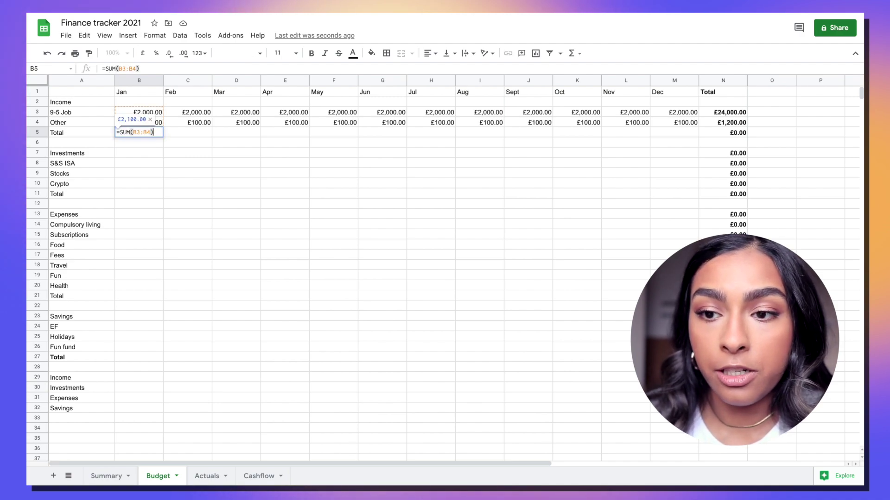
key("Return")
left_click(154, 131)
left_click_drag(163, 138, 671, 135)
left_click(528, 184)
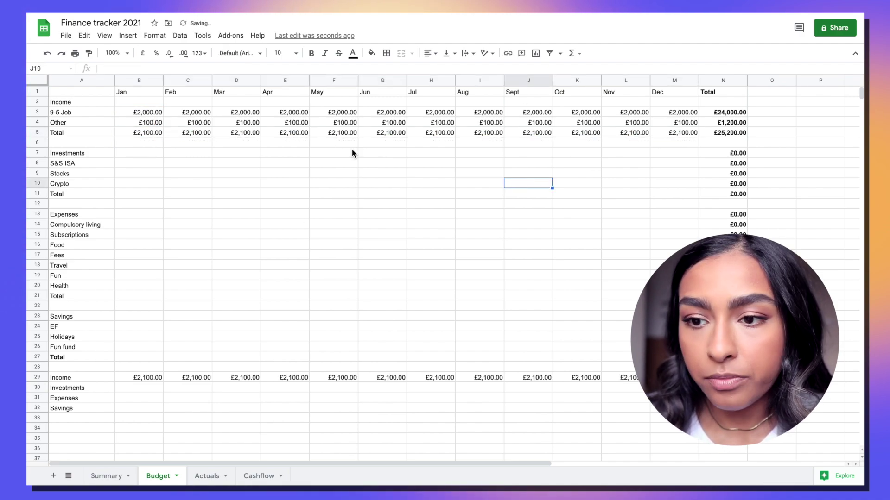
Step: Enter 100 for S&S ISA and fill it across every month
left_click(137, 163)
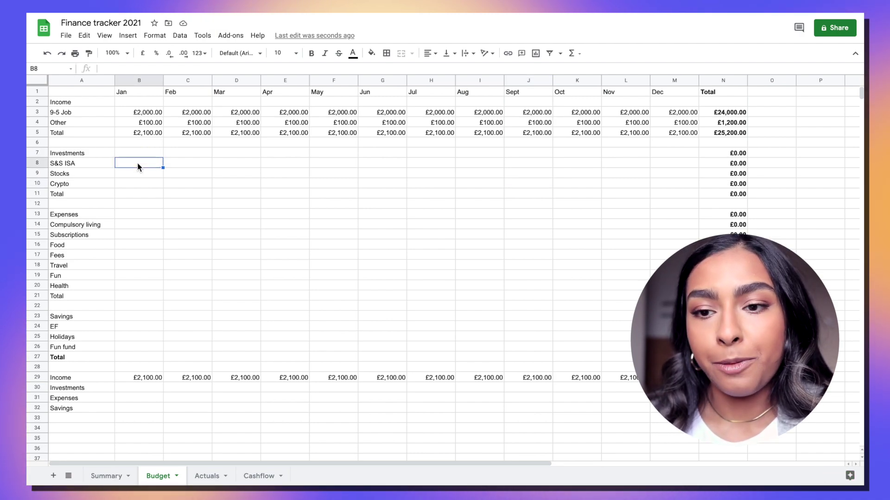
type("100")
left_click(140, 162)
left_click_drag(163, 168, 681, 185)
Step: Enter January's Stocks 100 and Crypto 200 and extend them across the year
left_click(139, 173)
type("100")
key("Return")
type("200")
key("Return")
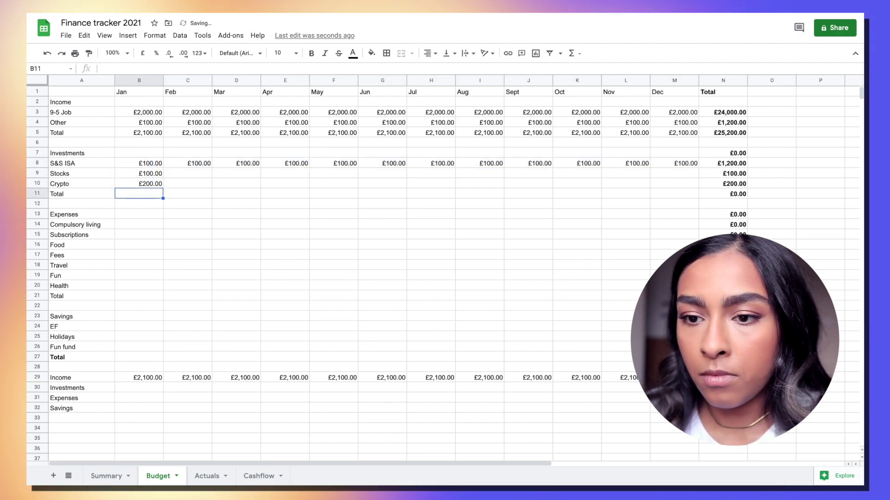
left_click_drag(148, 173, 679, 185)
left_click(120, 193)
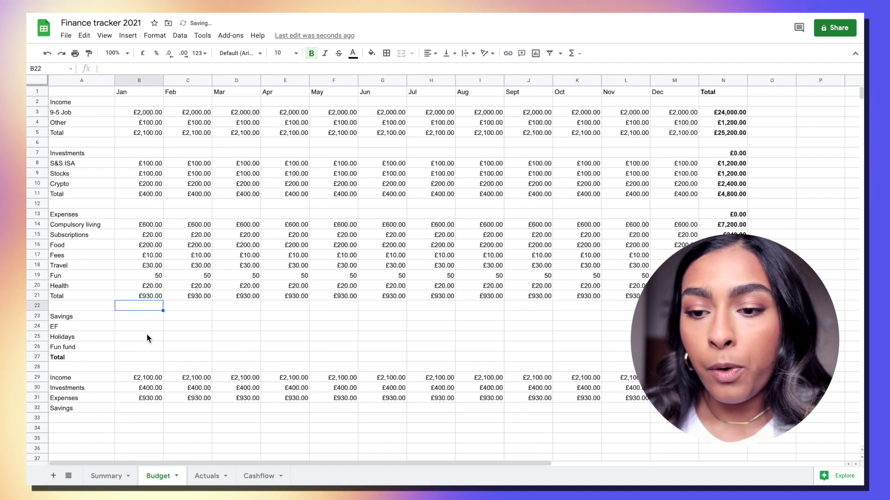
left_click(148, 326)
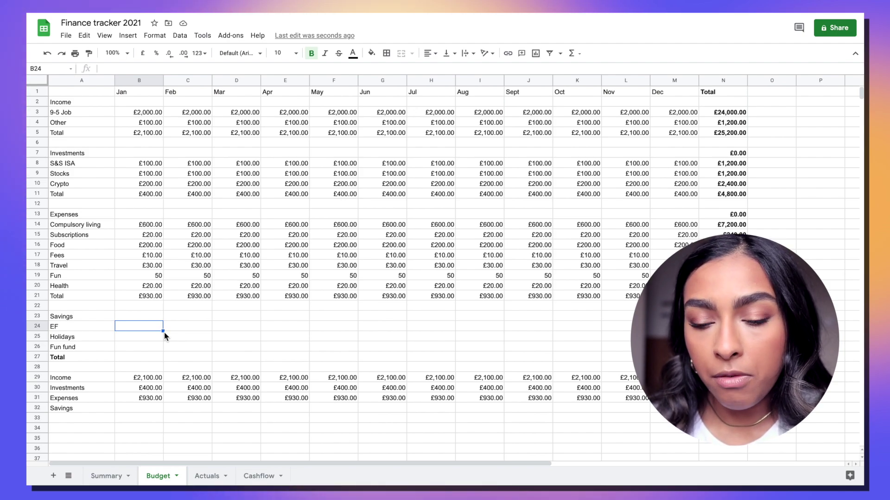
Step: Enter savings amounts 200, 100 and 50 and copy them across to December
type("200")
key("Return")
type("100")
key("Return")
type("50")
left_click_drag(139, 326, 655, 362)
Step: Sum January's savings into a Total and link it to the Savings summary cell
left_click(141, 359)
type("=sum(")
key("Return")
left_click(37, 326)
left_click(37, 357, "ctrl")
key("ctrl+b")
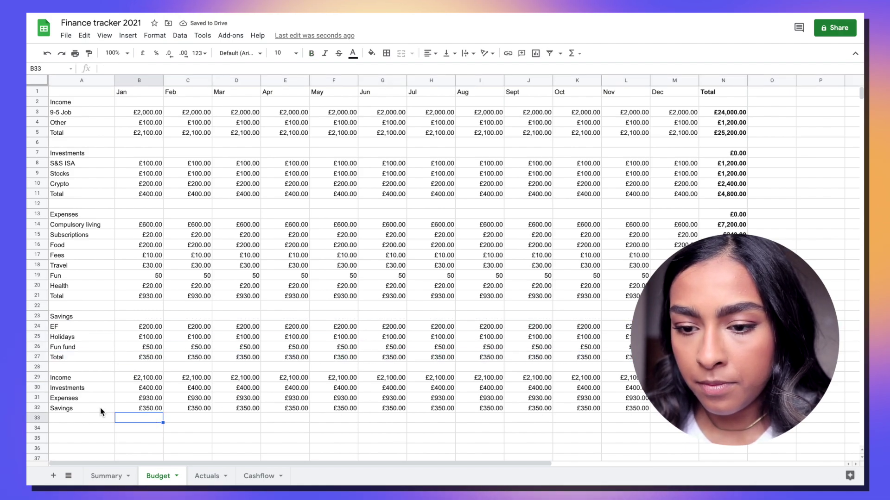
Step: Add a Leftover row with January's formula: income minus investments minus savings
left_click(91, 416)
type("Leftover")
key("Return")
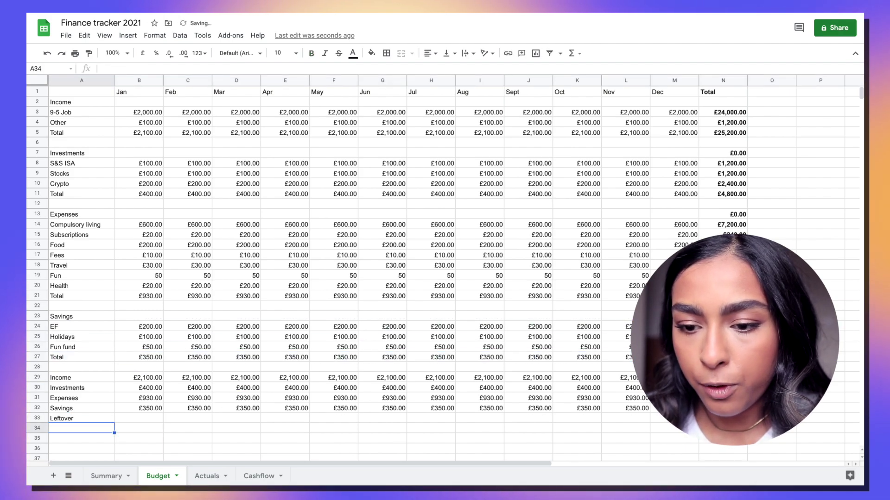
left_click(146, 415)
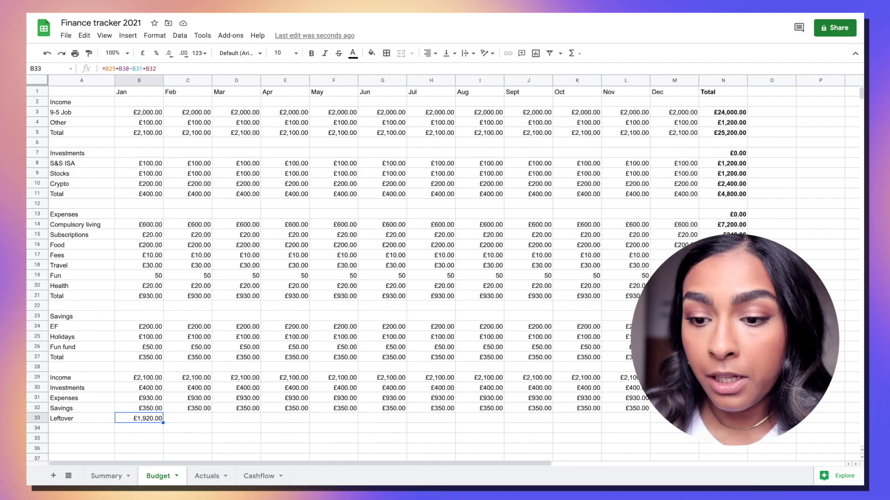
type("=")
left_click(153, 376)
type("-")
left_click(146, 387)
type("-")
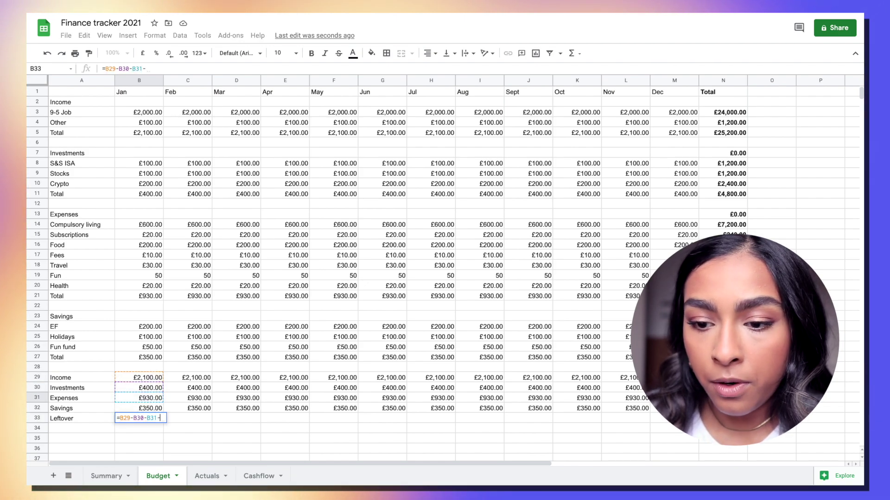
left_click(137, 409)
key("Return")
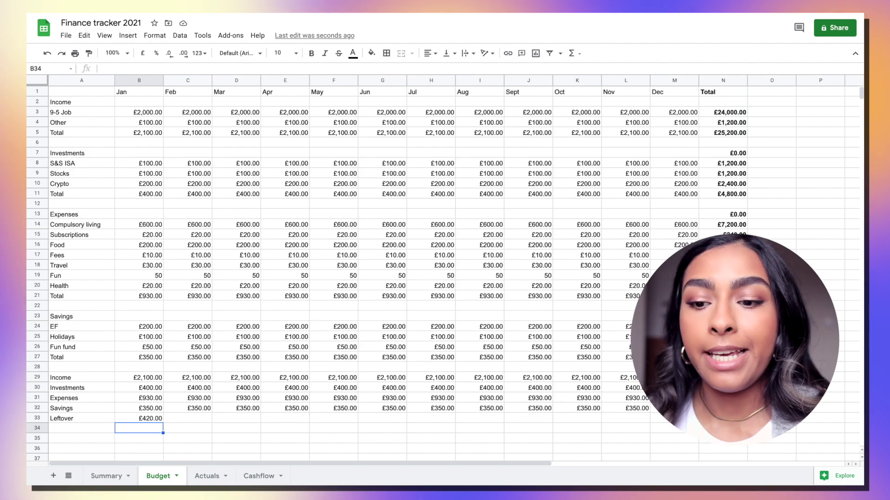
Step: Fill the Leftover formula across to December, giving £420.00 each month
left_click(151, 418)
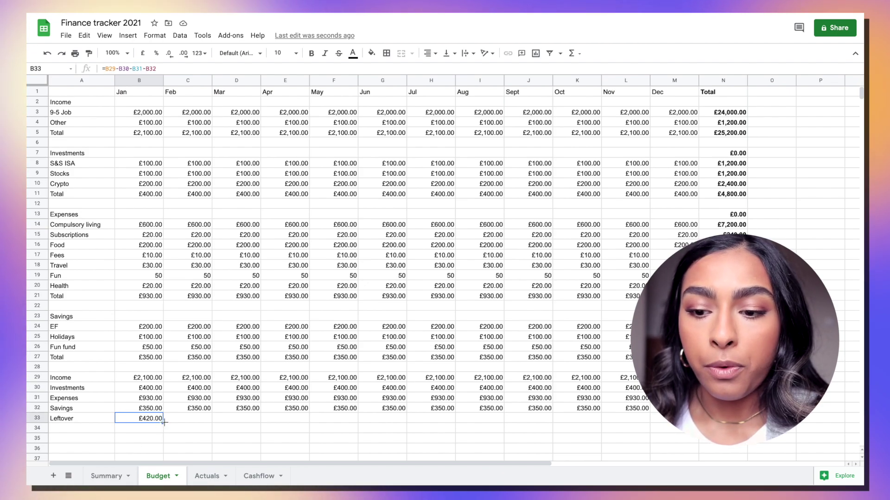
left_click_drag(163, 422, 563, 432)
left_click_drag(674, 424, 672, 422)
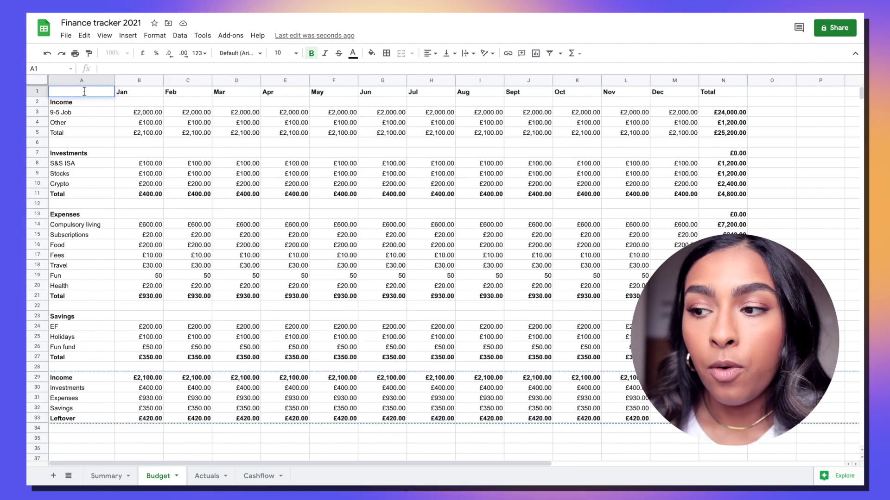
Step: Copy the whole Budget sheet and paste its layout into Actuals
left_click(89, 133)
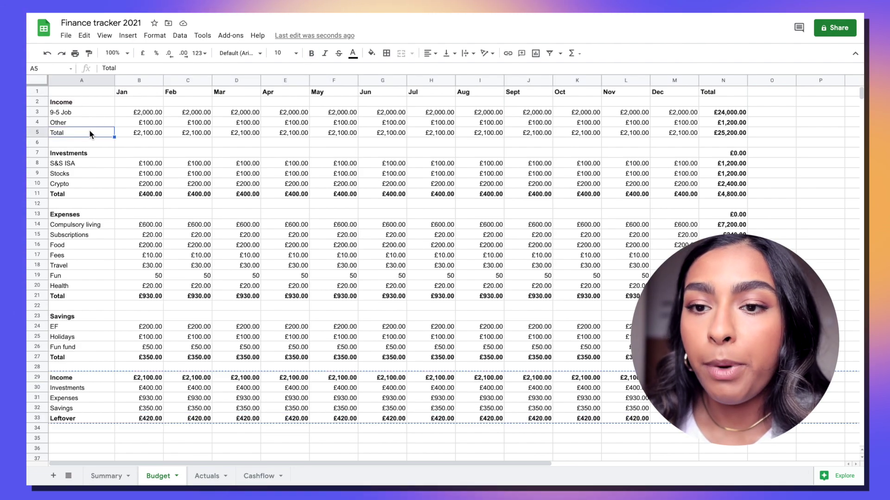
left_click(37, 82)
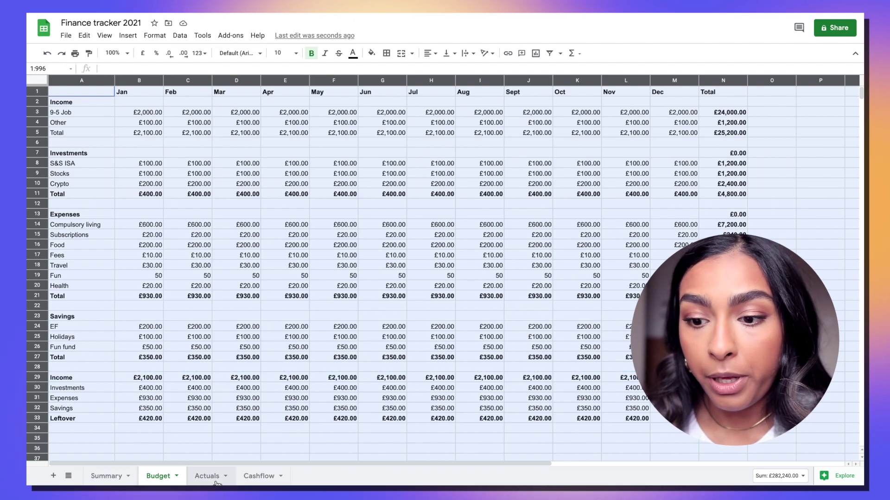
left_click(207, 476)
left_click(42, 82)
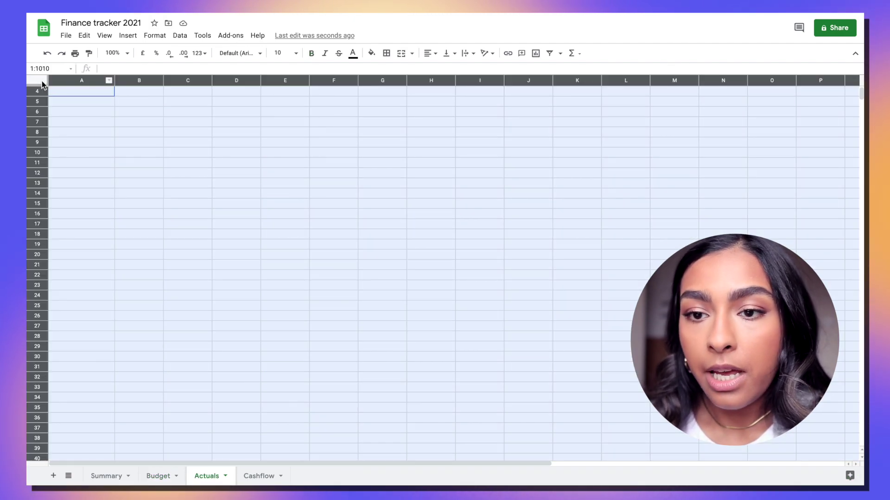
key("ctrl+v")
Step: Clear all Income, Investments, Expenses and Savings amounts on Actuals, leaving £0.00 totals
left_click_drag(142, 113, 668, 121)
left_click_drag(677, 165, 146, 185)
left_click_drag(145, 223, 465, 280)
left_click_drag(674, 112, 143, 124)
left_click_drag(146, 163, 672, 184)
left_click_drag(139, 224, 674, 285, "ctrl")
left_click_drag(139, 326, 598, 347, "ctrl")
key("Delete")
left_click(427, 266)
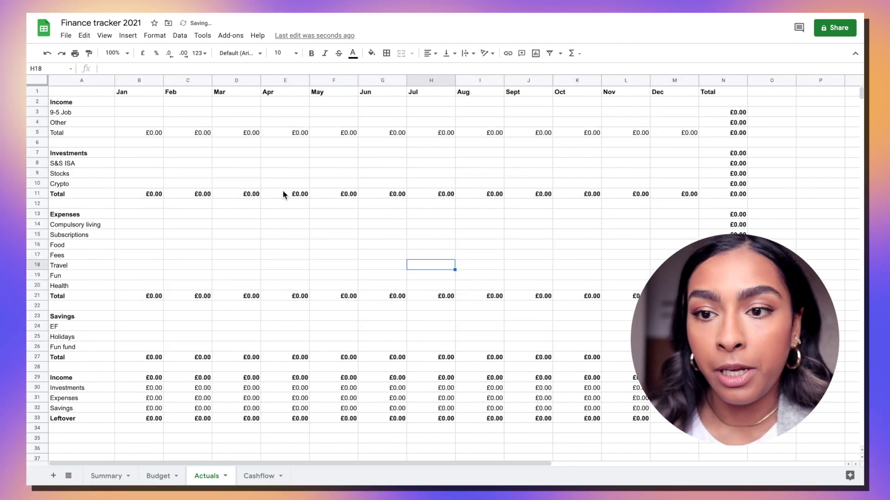
left_click(136, 95)
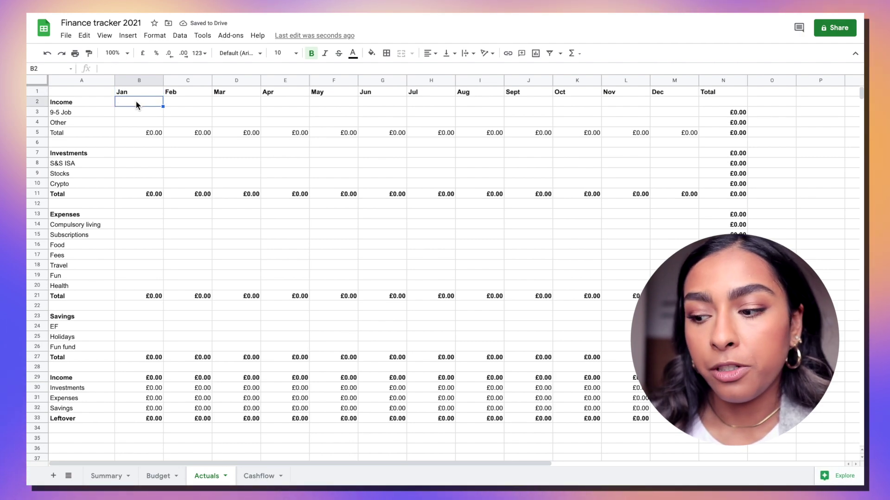
left_click(258, 476)
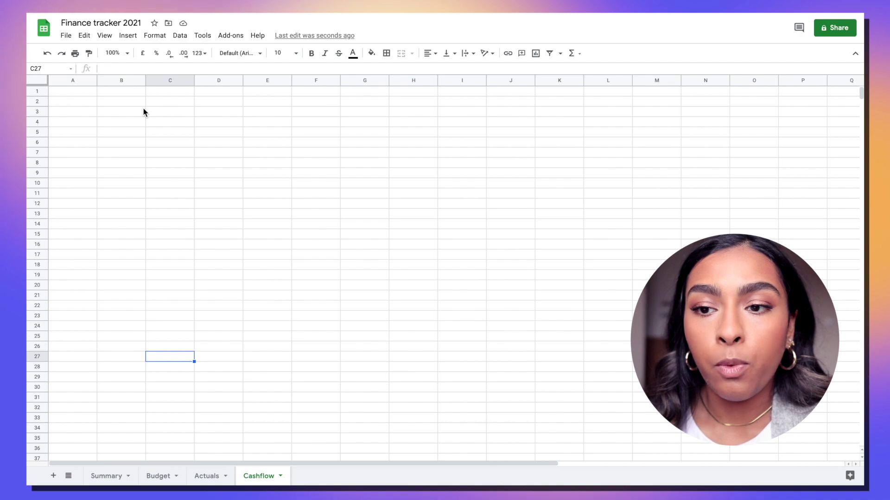
Step: Type the Cashflow column headers Date, Description, Amount and Category into A1:D1
left_click(83, 92)
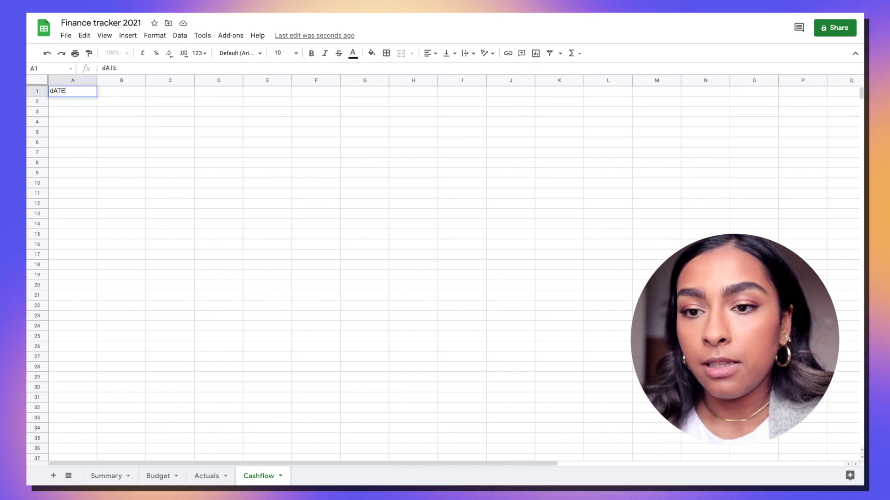
type("Date")
key("Tab")
type("description")
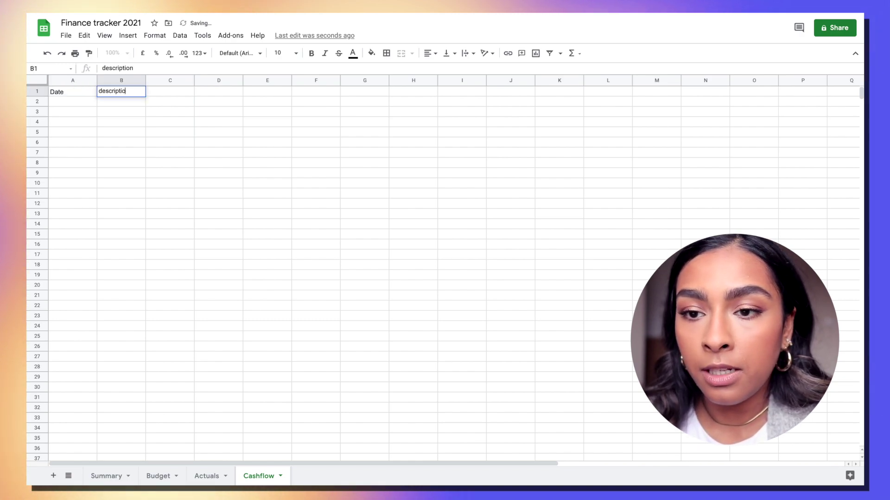
key("BackSpace")
key("BackSpace")
key("BackSpace")
type("Description")
key("Tab")
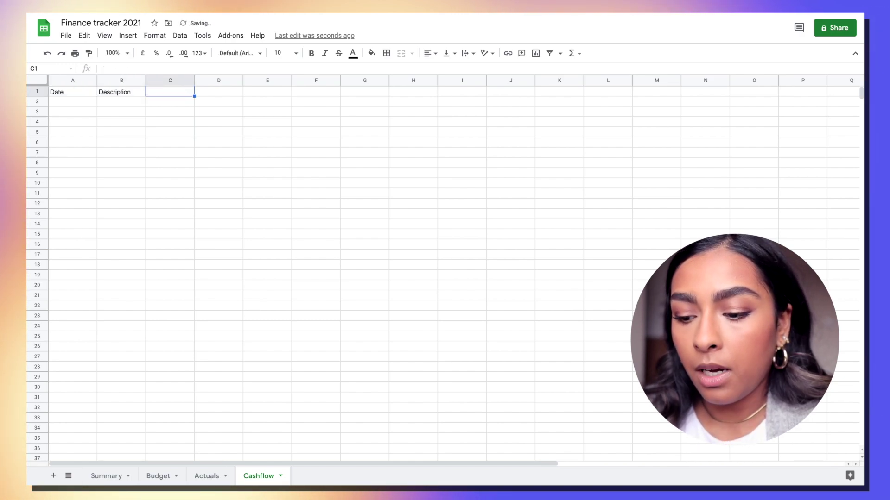
type("Amount")
key("Tab")
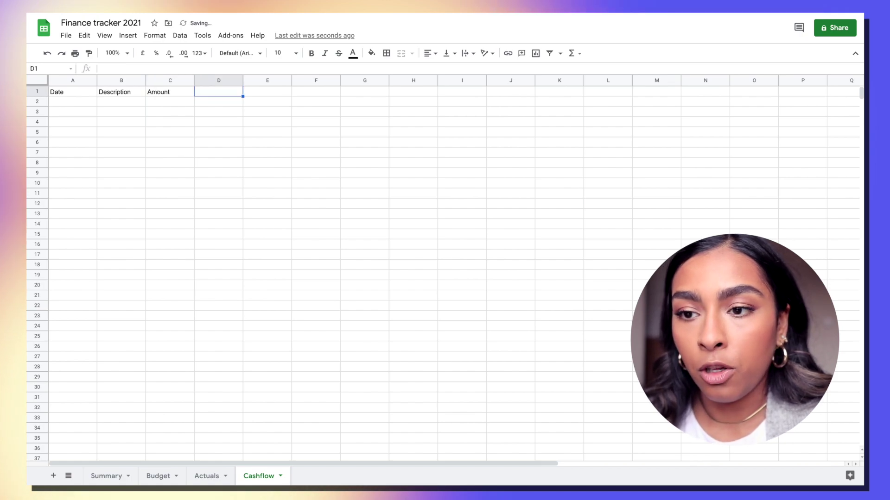
type("Category")
key("Return")
left_click(211, 93)
Step: Select Budget's income, investment, expense and savings category labels together
left_click(163, 477)
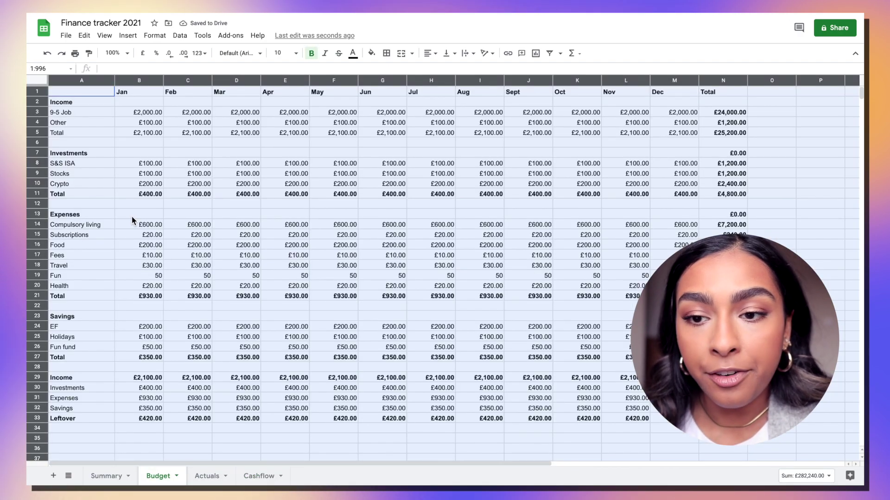
left_click(93, 179)
left_click_drag(88, 153, 87, 187)
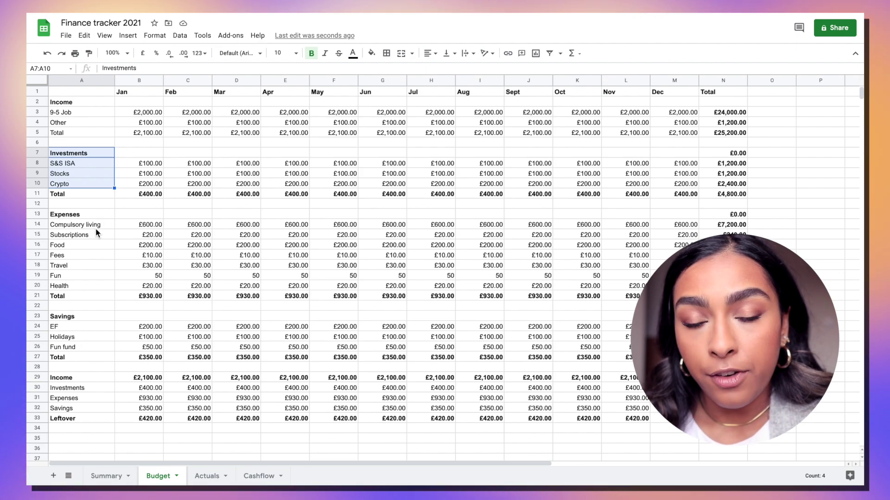
left_click_drag(83, 112, 93, 407)
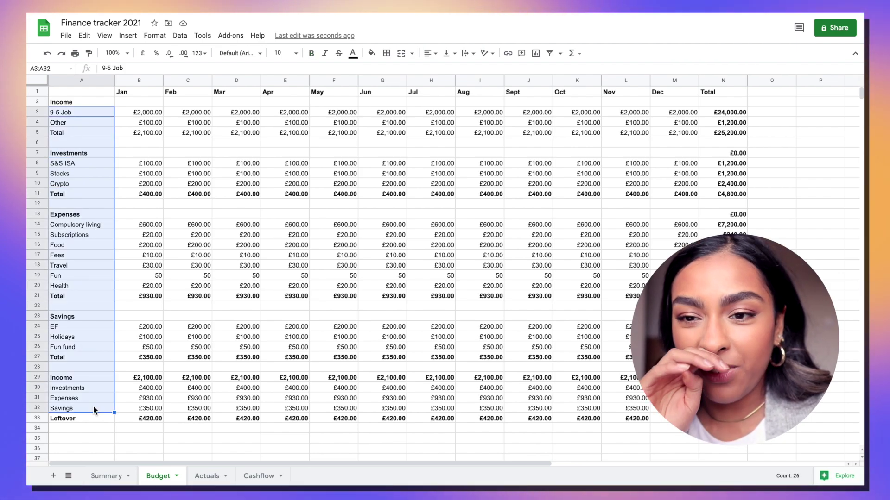
left_click(90, 113)
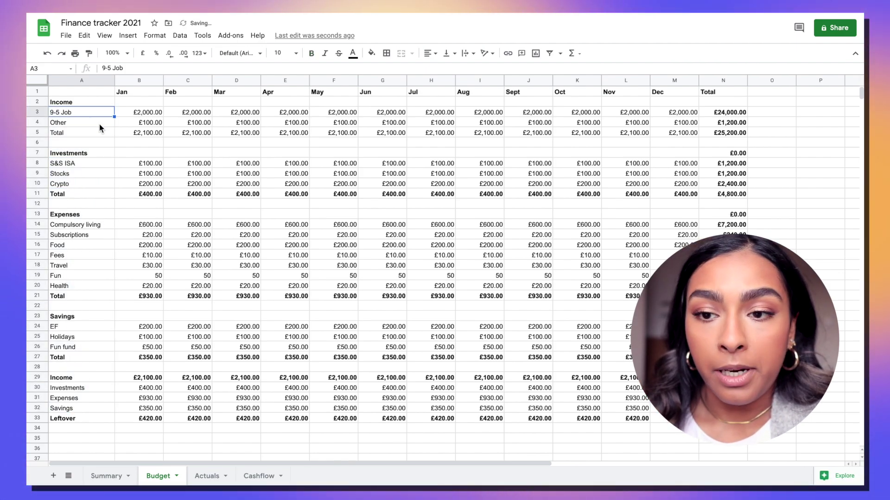
left_click_drag(96, 112, 95, 123)
left_click_drag(93, 164, 92, 182)
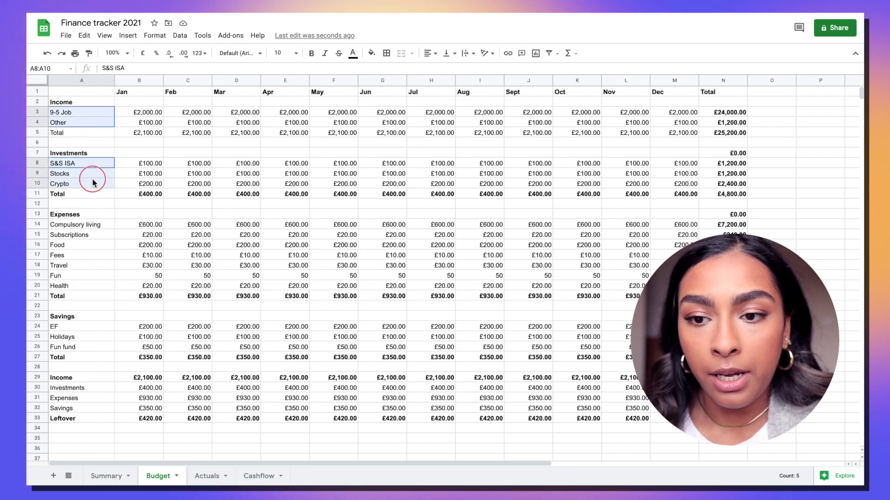
left_click_drag(90, 224, 86, 277)
left_click_drag(84, 327, 86, 347)
Step: Paste the category names into Cashflow starting at F3 and widen column F
left_click(259, 476)
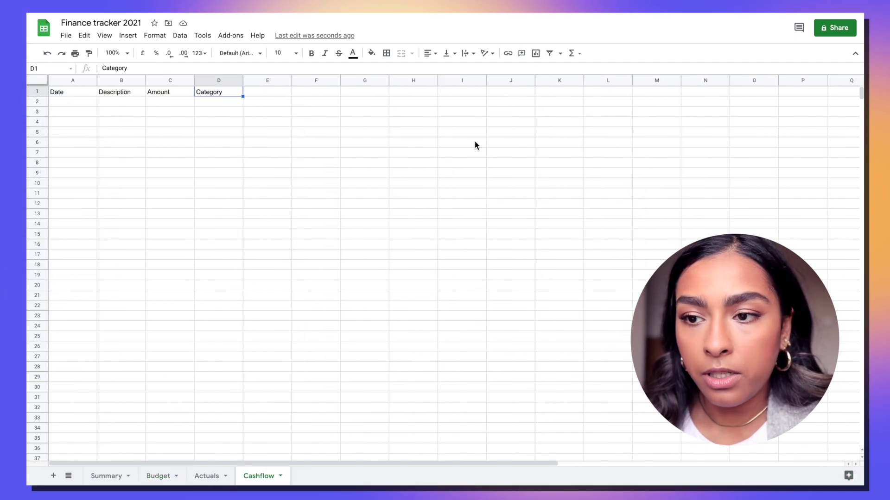
left_click(315, 112)
type("9-5 Job Other S&S ISA Stocks Crypto Compulsory living Subscriptions Food Fees Travel Fun Health EF Holidays Fun fund")
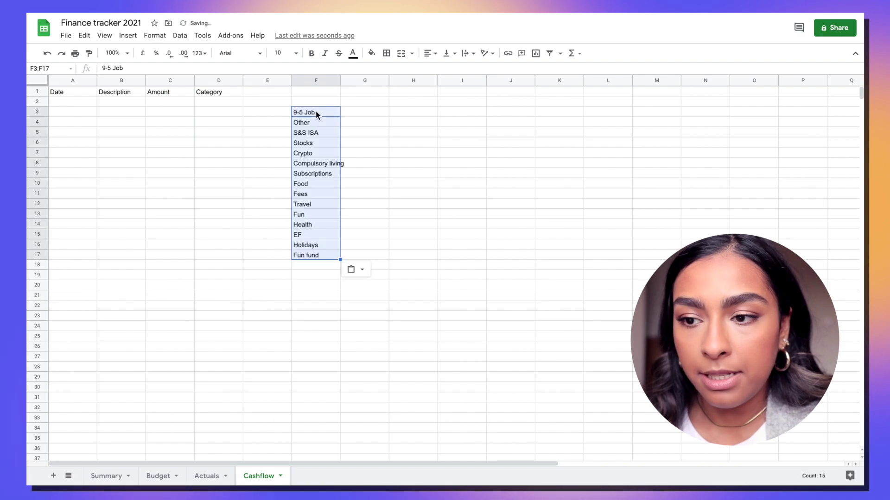
double_click(342, 75)
Step: Add a bold 'Budget categories' header in F2 and shade F2:F17 light green
left_click(315, 101)
type("Budget")
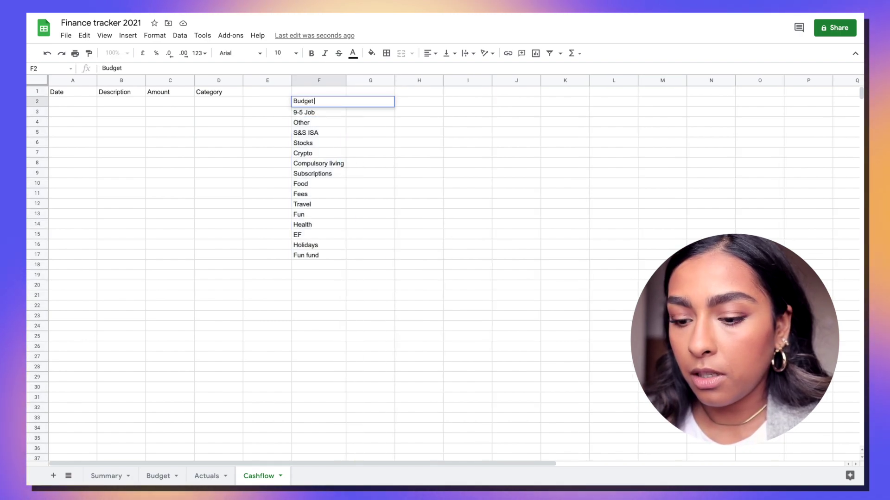
type(" categories")
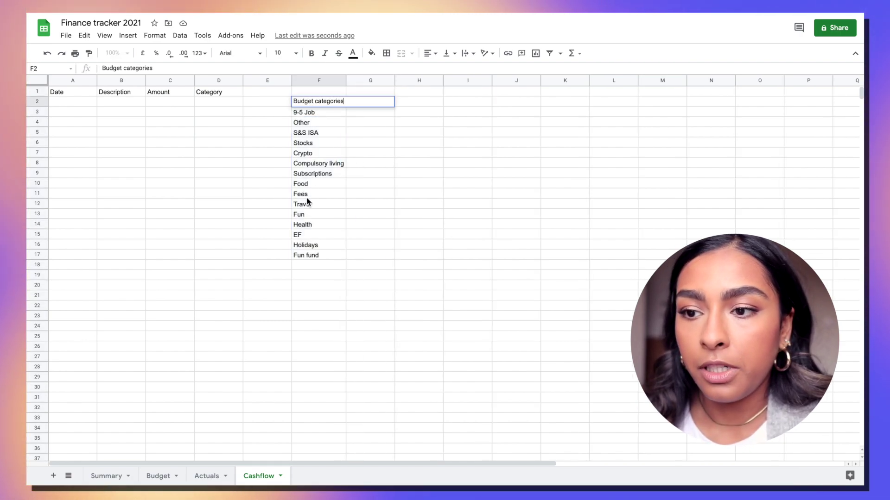
left_click_drag(315, 102, 315, 255)
left_click(372, 52)
left_click(416, 106)
left_click_drag(346, 80, 374, 80)
left_click(332, 101)
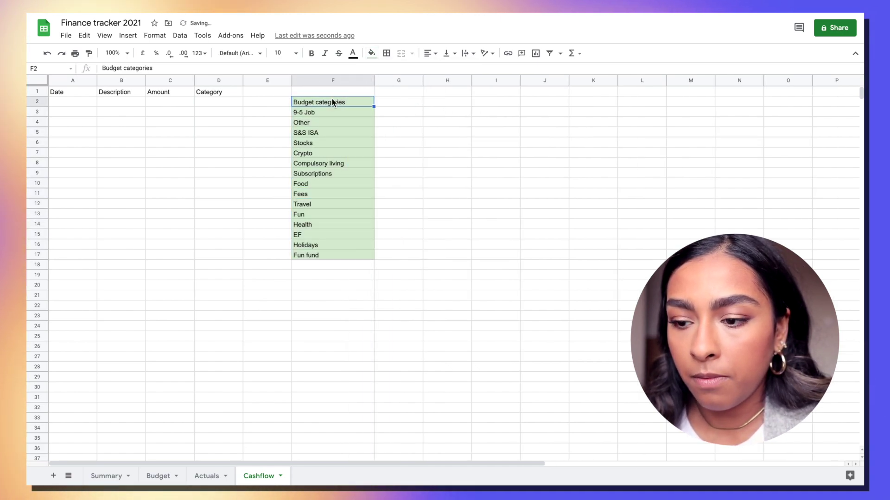
key("ctrl+b")
left_click(59, 101)
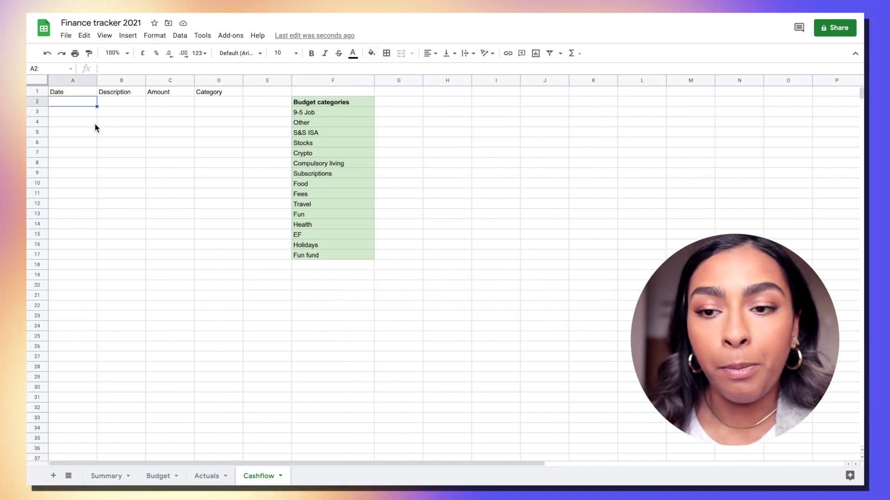
Step: Start a SUMIFS in Actuals B3 summing Cashflow column C where Cashflow column A matches
left_click(149, 106)
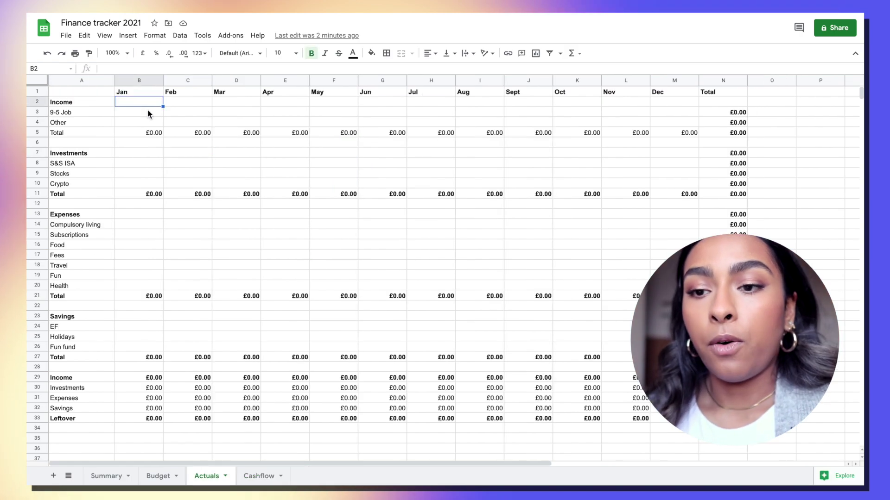
left_click(147, 110)
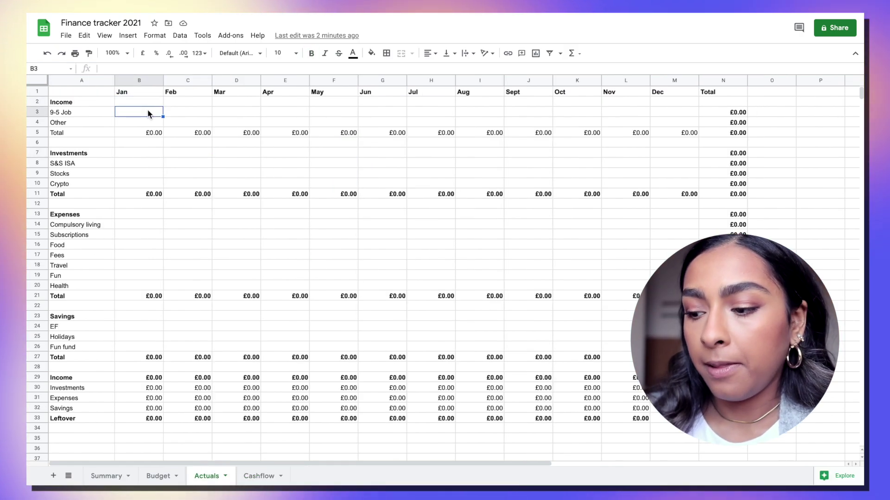
type("=sumifs")
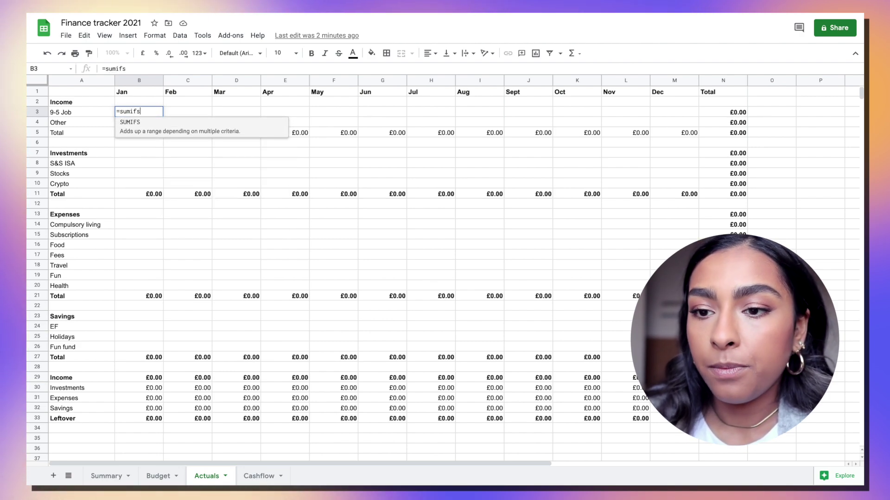
type("(")
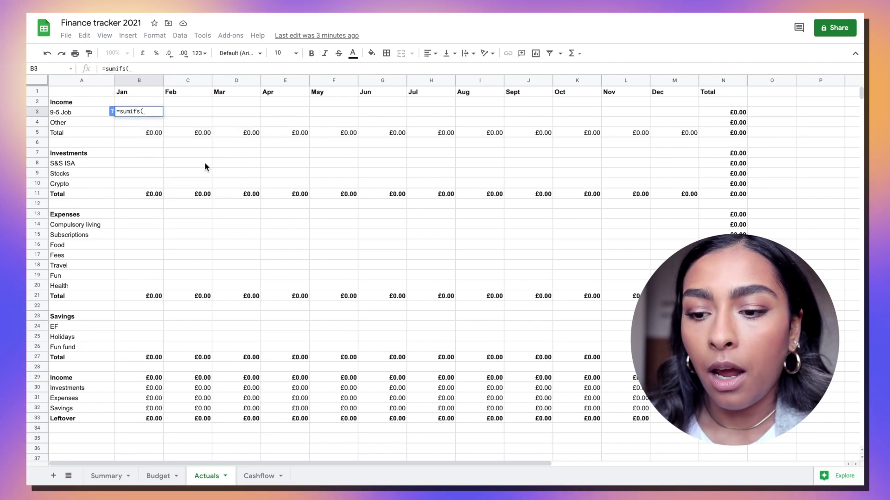
left_click(255, 475)
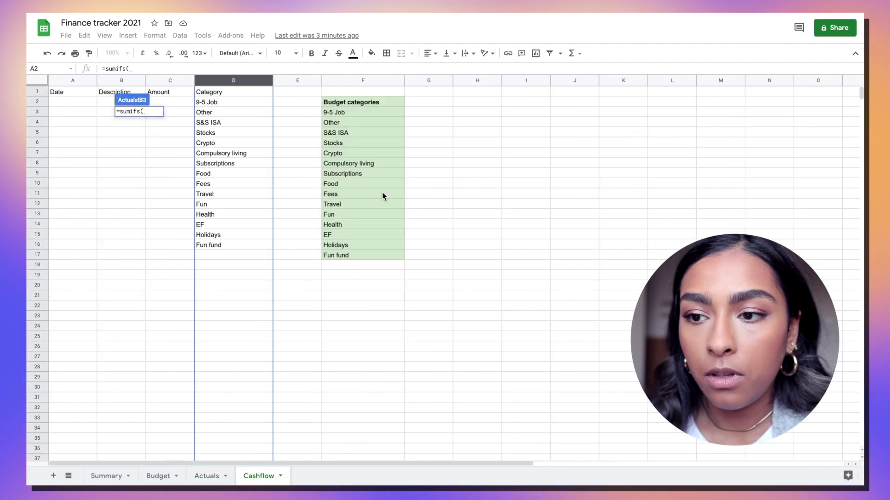
left_click(171, 78)
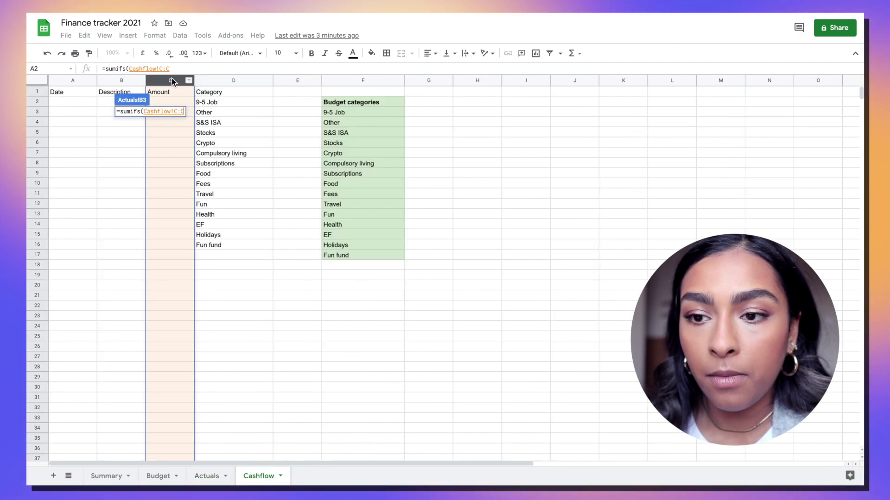
type(",")
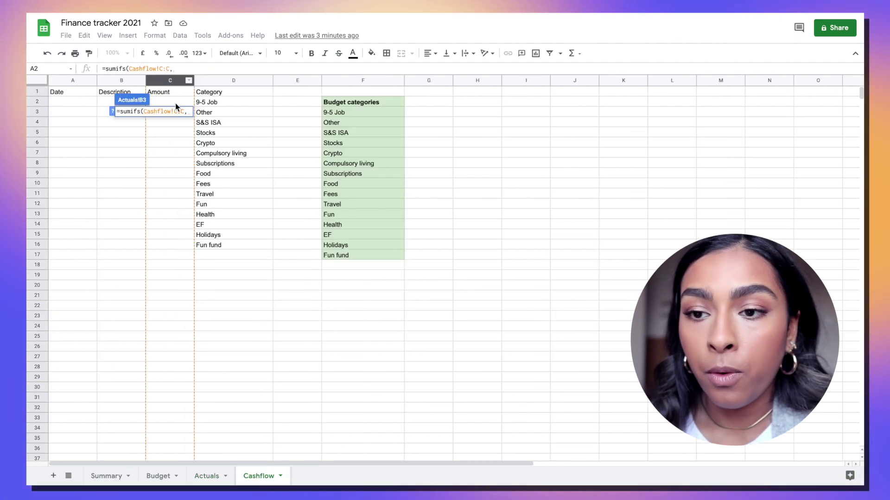
left_click(71, 79)
type(",")
Step: Finish the criteria with Jan header B1, Cashflow column D and the 9-5 Job label A3
left_click(206, 476)
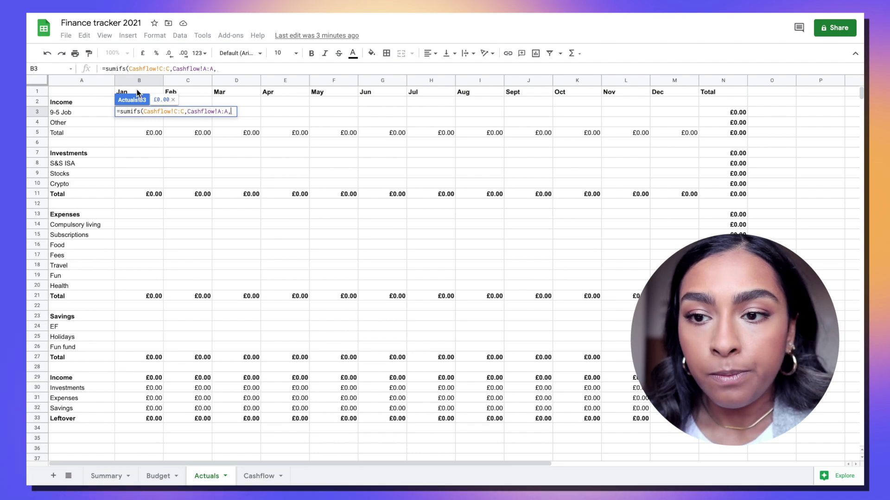
left_click(137, 91)
type(",")
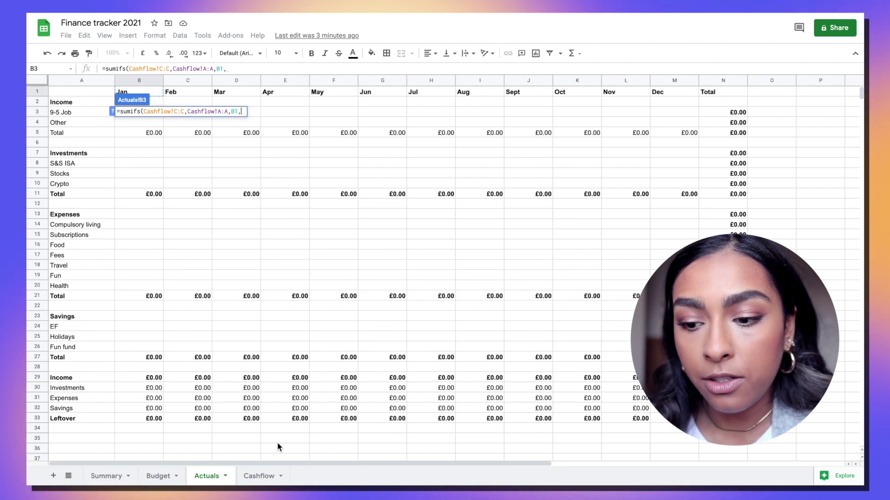
left_click(262, 477)
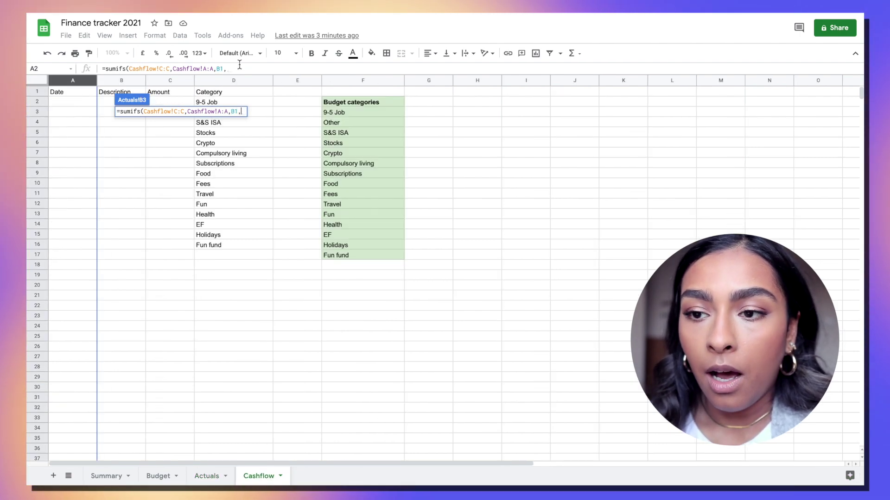
left_click(235, 80)
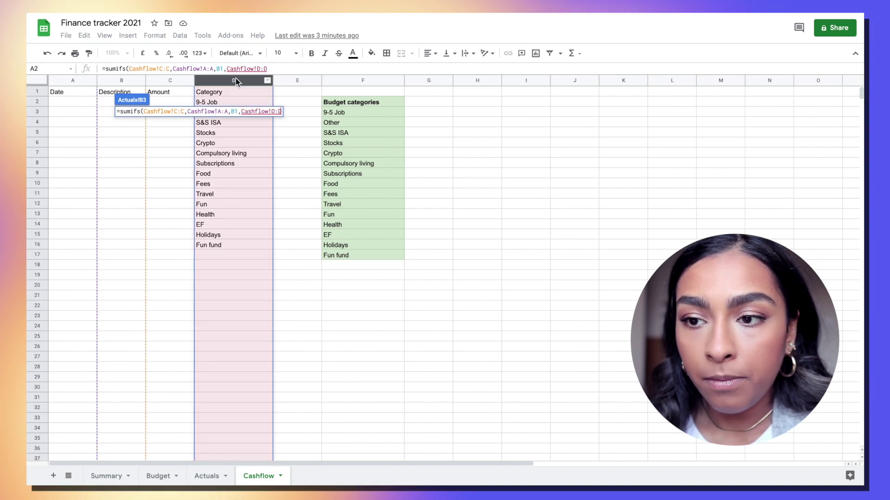
type(",")
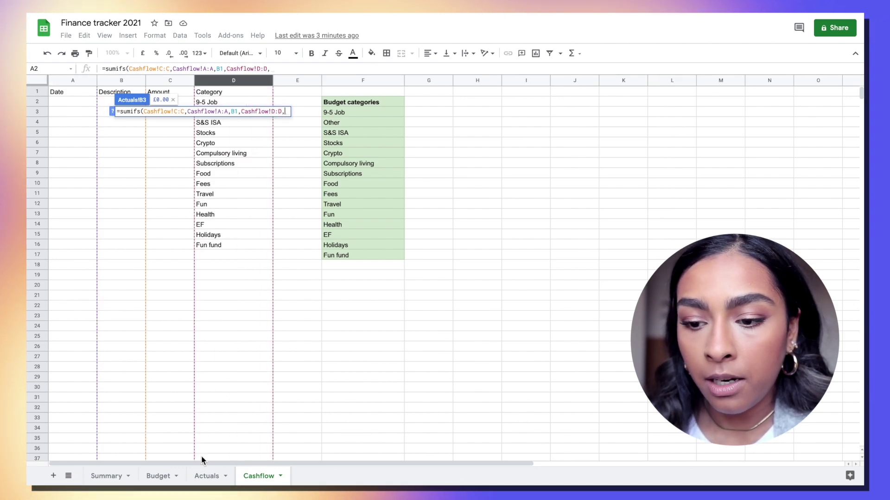
left_click(207, 476)
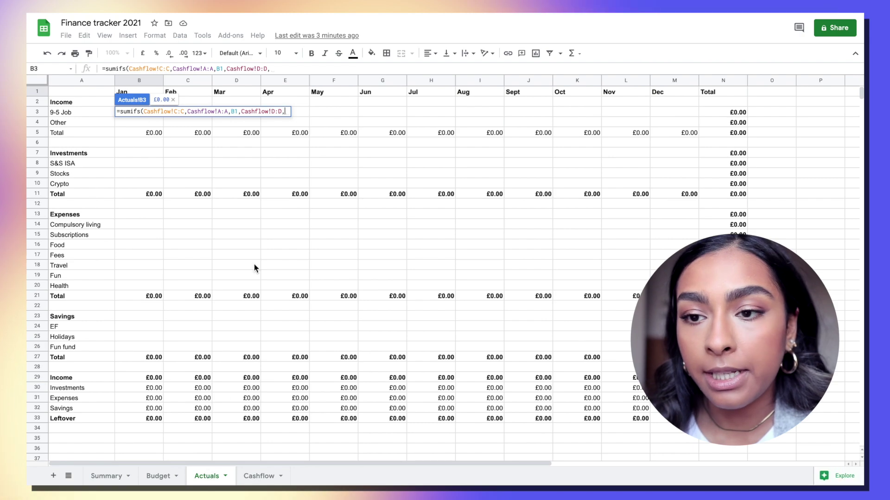
left_click(78, 111)
type(")")
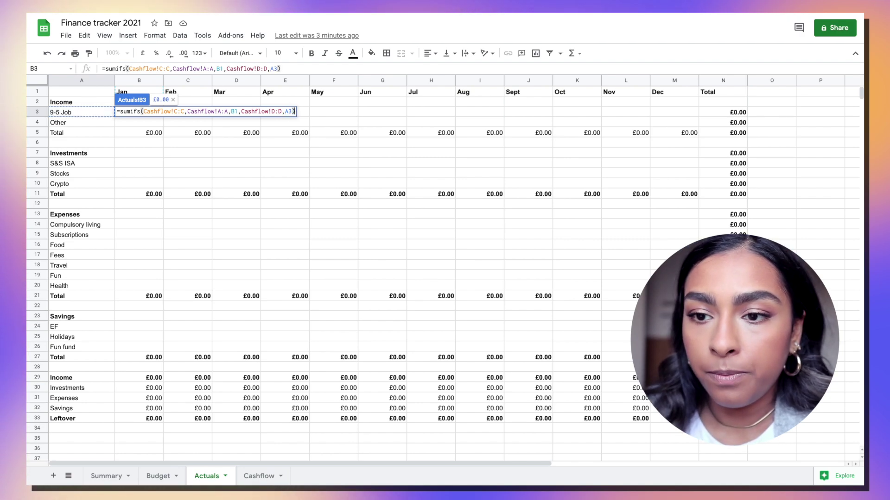
key("Return")
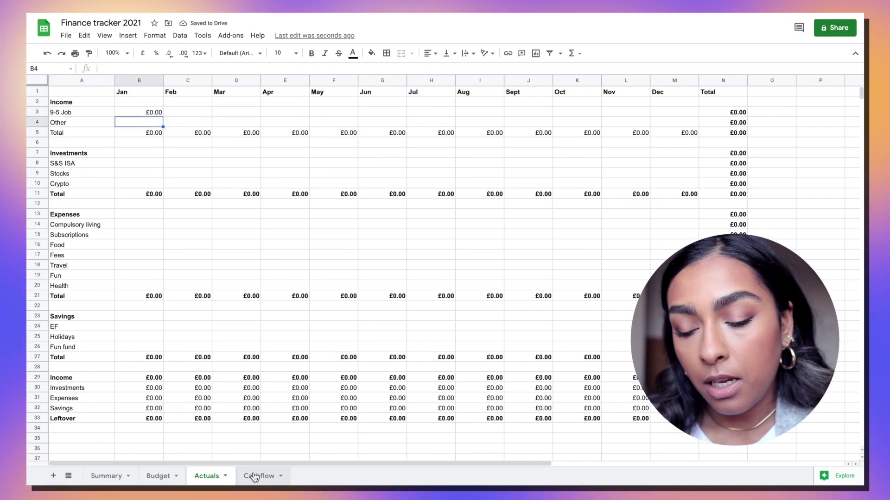
Step: Make the B3 SUMIFS references absolute: Cashflow!$C:$C, Cashflow!$A:$A, $B$1 and Cashflow!$D:$D
double_click(136, 113)
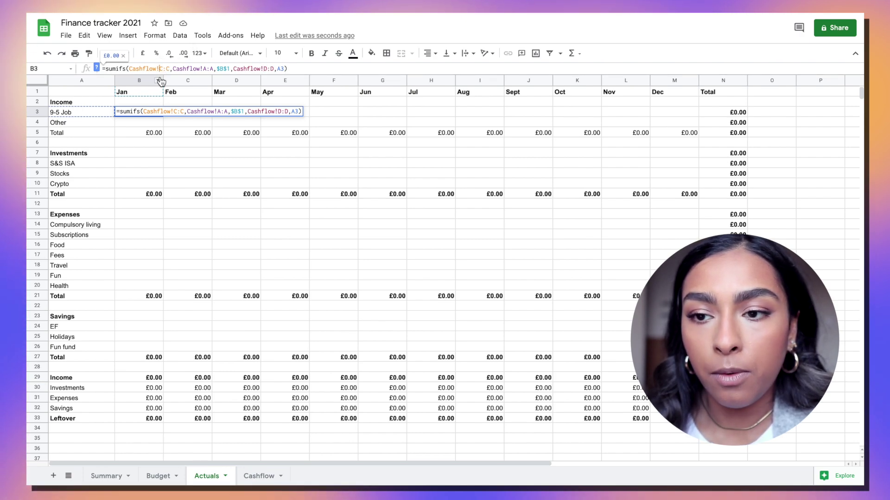
key("F4")
left_click(218, 68)
key("F4")
left_click(248, 69)
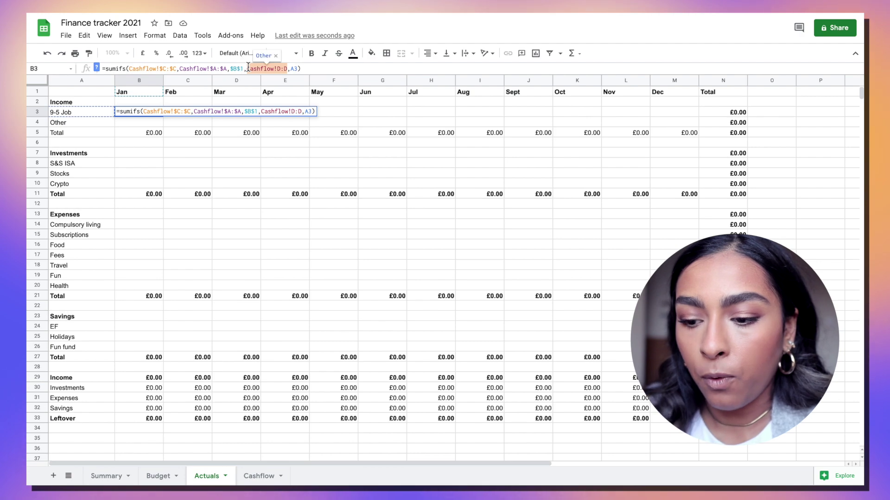
key("Return")
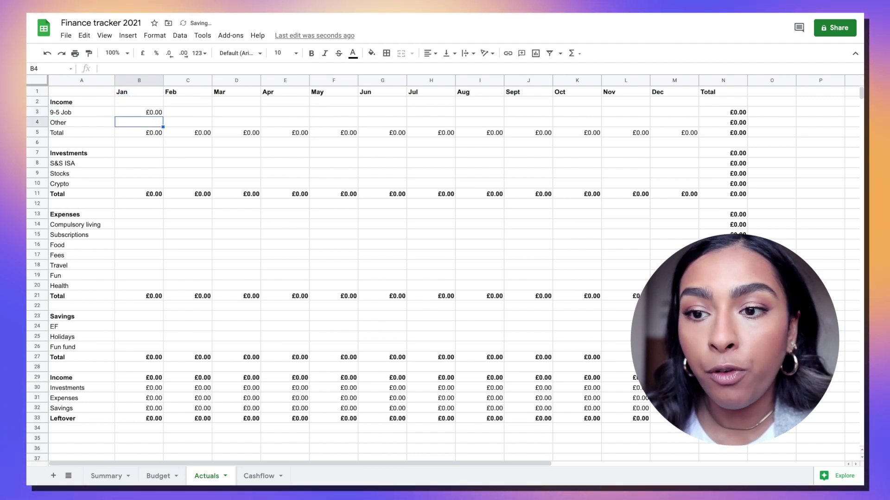
left_click(147, 113)
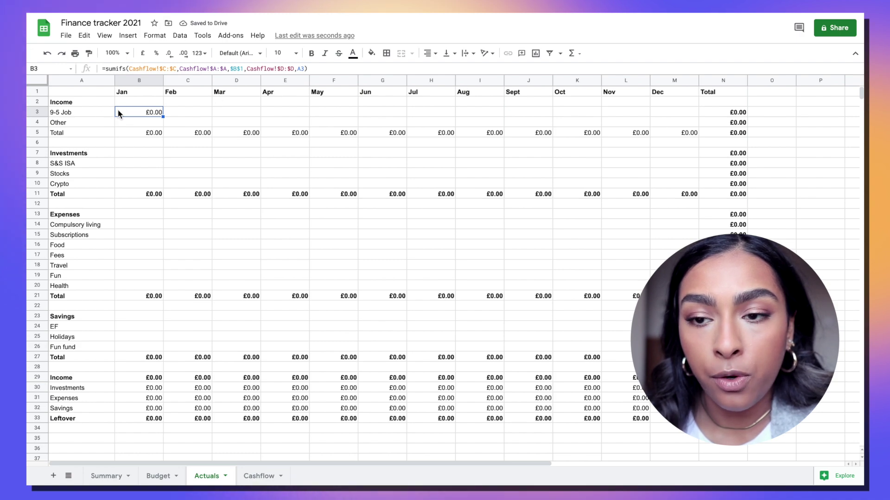
Step: Fill B3's SUMIFS formula down into B4 and check the copied formula
left_click(162, 116)
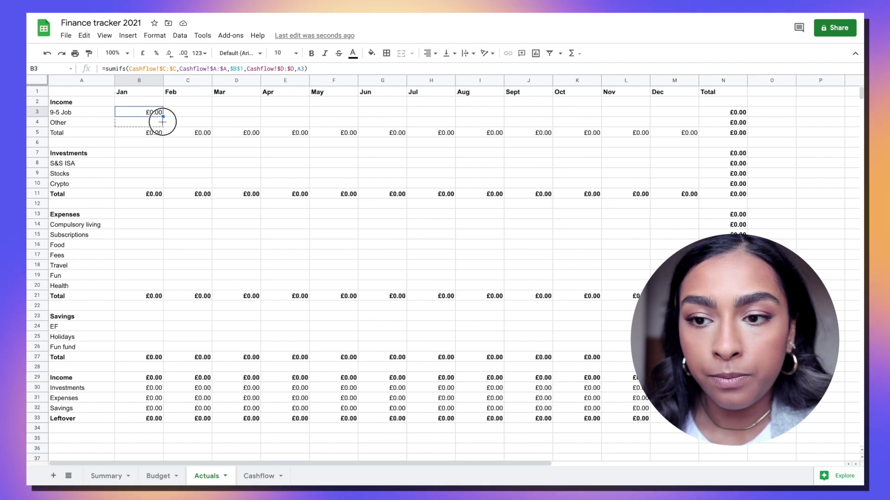
left_click_drag(162, 122, 162, 121)
double_click(151, 122)
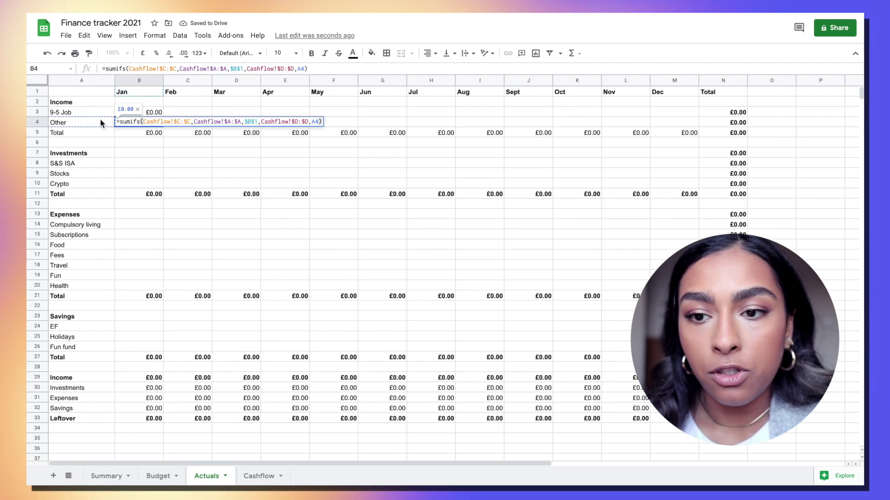
key("Return")
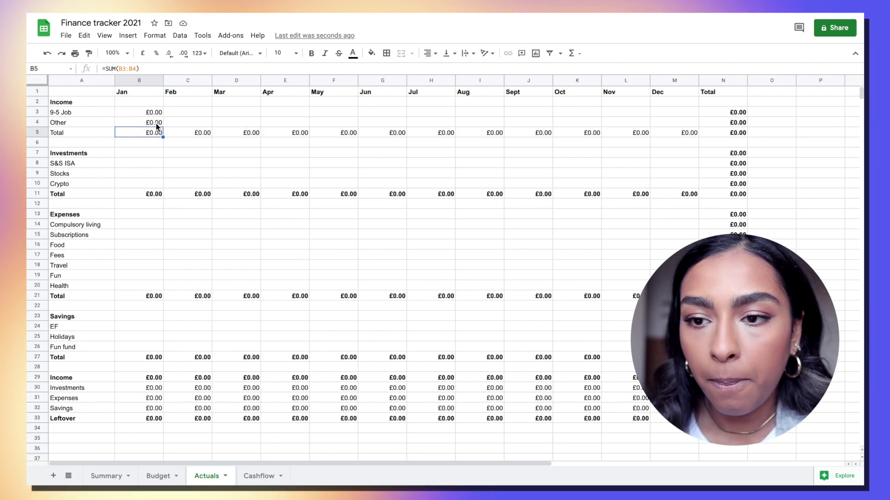
Step: Paste the SUMIFS formula into the January Investments, Expenses and Savings category cells
left_click(130, 122)
key("ctrl+c")
left_click(162, 163)
key("ctrl+v")
left_click_drag(162, 163, 162, 180)
key("ctrl+v")
double_click(153, 160)
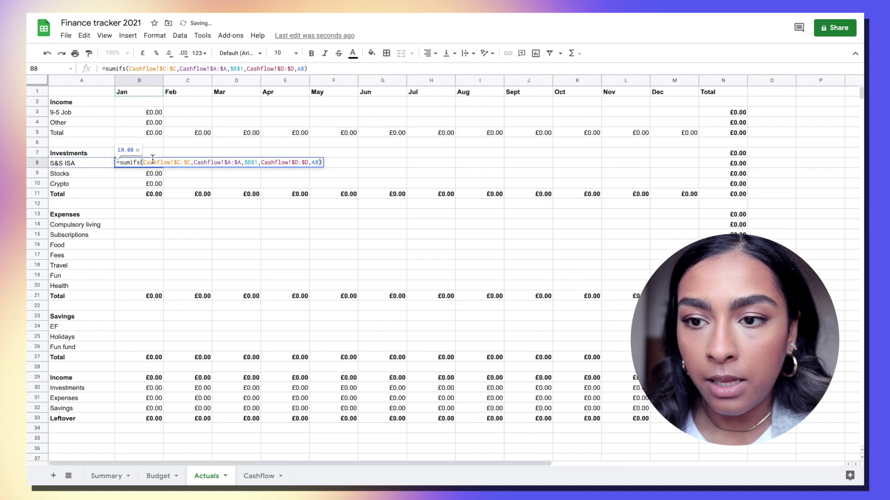
left_click(139, 326)
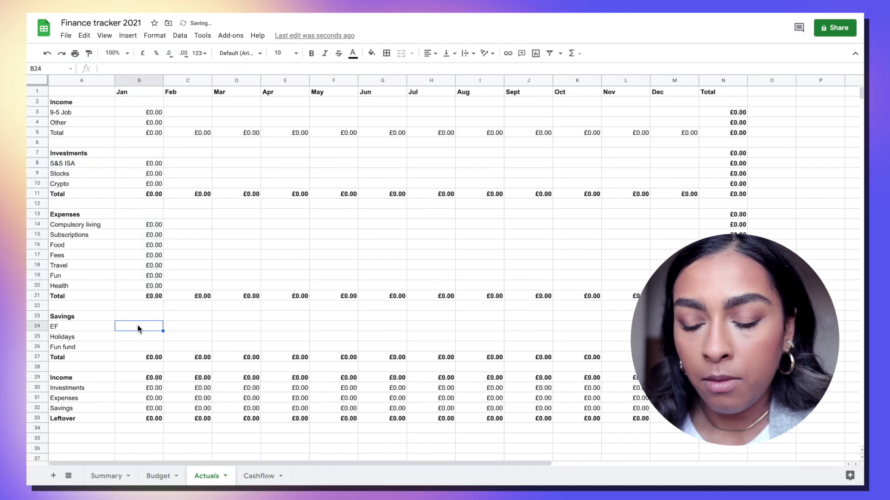
key("ctrl+v")
left_click_drag(139, 337, 139, 347)
key("ctrl+v")
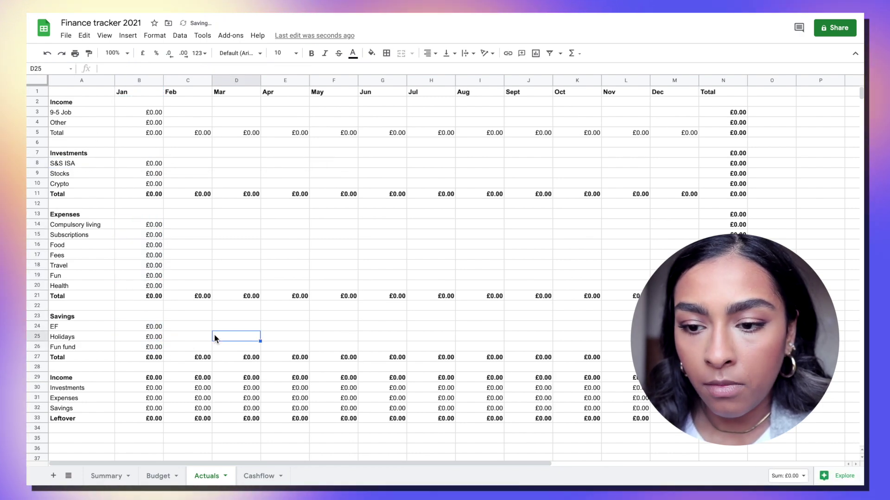
Step: Copy B3's formula across into Feb and fix its category reference to column A
left_click(153, 112)
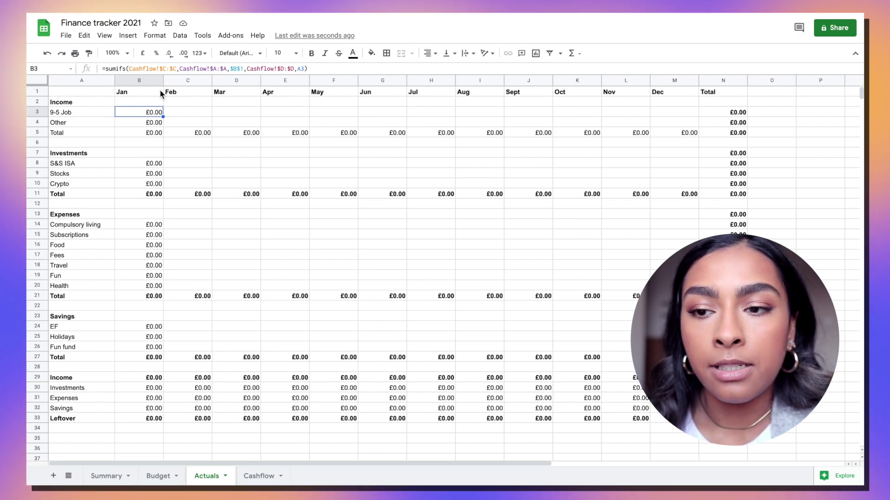
left_click(163, 117)
left_click_drag(185, 115, 192, 113)
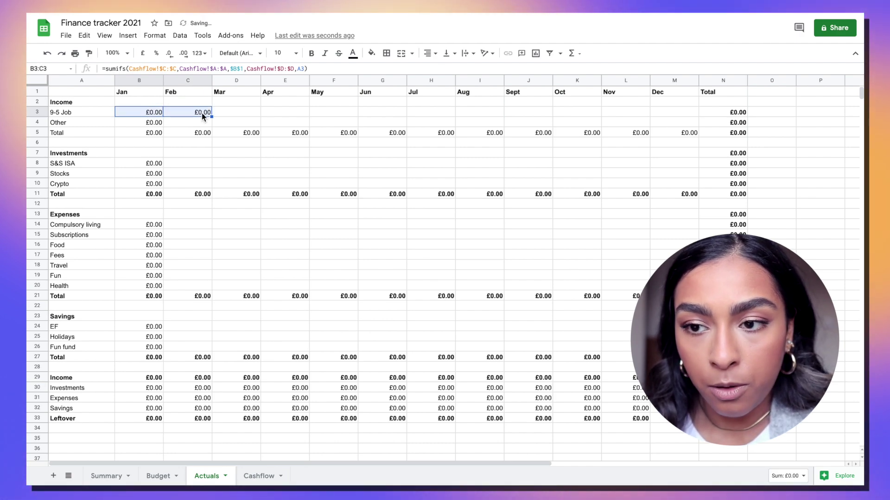
double_click(200, 112)
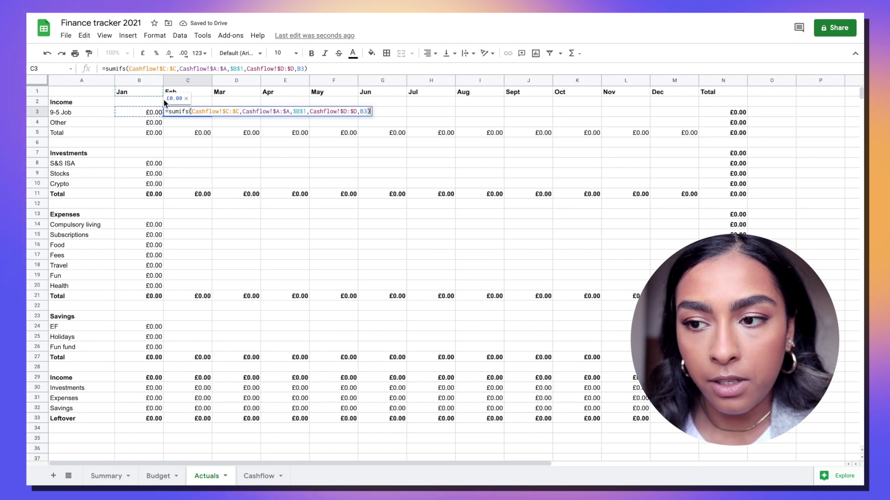
left_click(367, 110)
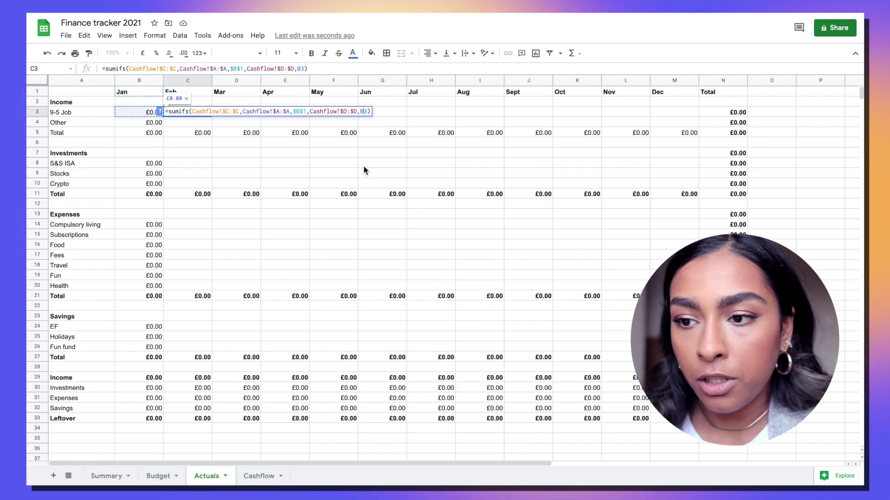
key("BackSpace")
type("A")
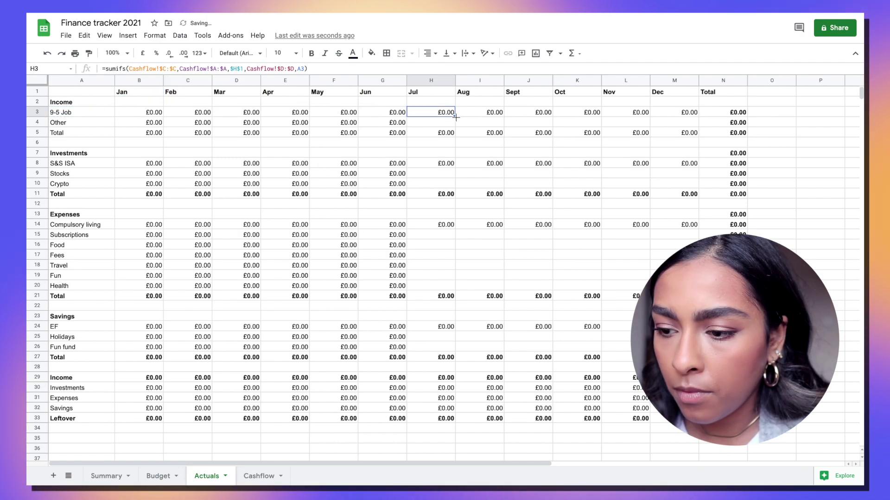
Step: Paste the SUMIFS formula into every remaining category cell through December
left_click(443, 328)
key("ctrl+v")
left_click(493, 163)
key("ctrl+v")
left_click(497, 328)
key("ctrl+v")
key("ctrl+v")
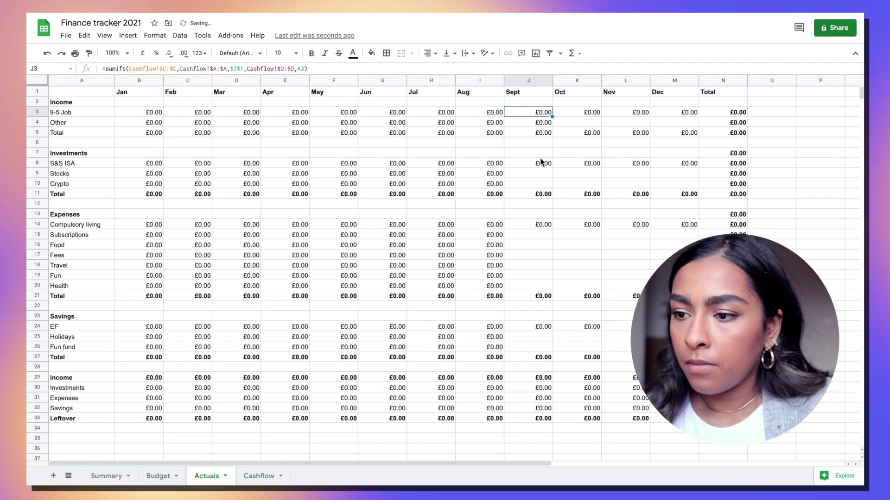
left_click(538, 163)
key("ctrl+v")
left_click(538, 327)
key("ctrl+v")
left_click(577, 163)
key("ctrl+v")
left_click(577, 326)
key("ctrl+v")
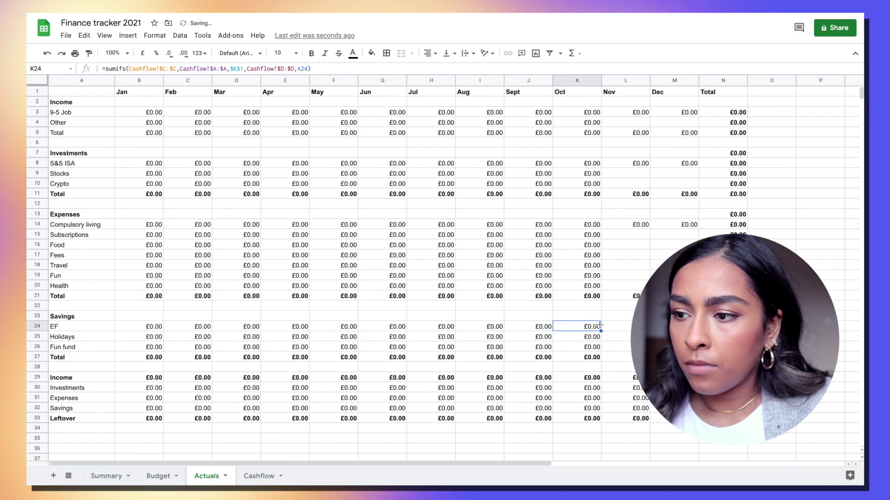
left_click(626, 112)
key("ctrl+v")
left_click(625, 163)
key("ctrl+v")
left_click(674, 163)
key("ctrl+v")
Step: Replace the Jan header with the date 21/01/2021 so it displays as Jan 21
left_click(139, 92)
type("21/01/2021")
left_click(187, 91)
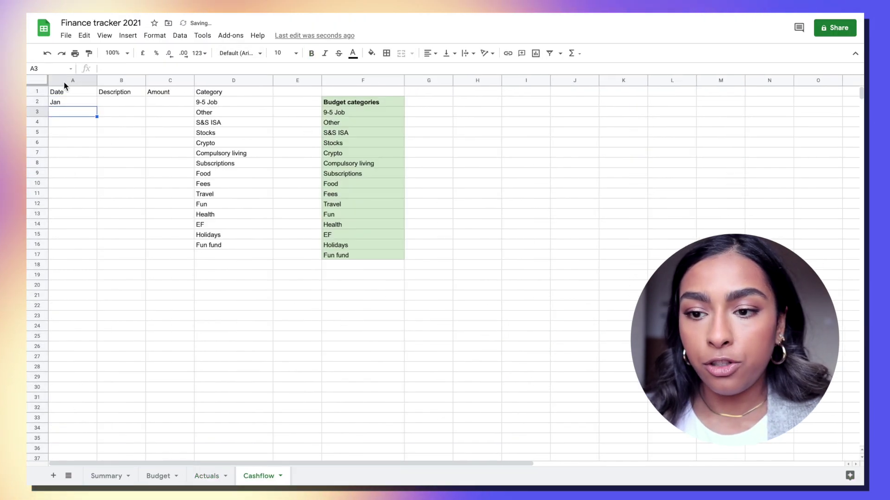
Step: Copy the Jan date down the Date column and enter amounts 50, 550, 20, 60, 10, 20, 200, 50, 60
left_click(69, 102)
key("ctrl+c")
left_click_drag(74, 116, 88, 246)
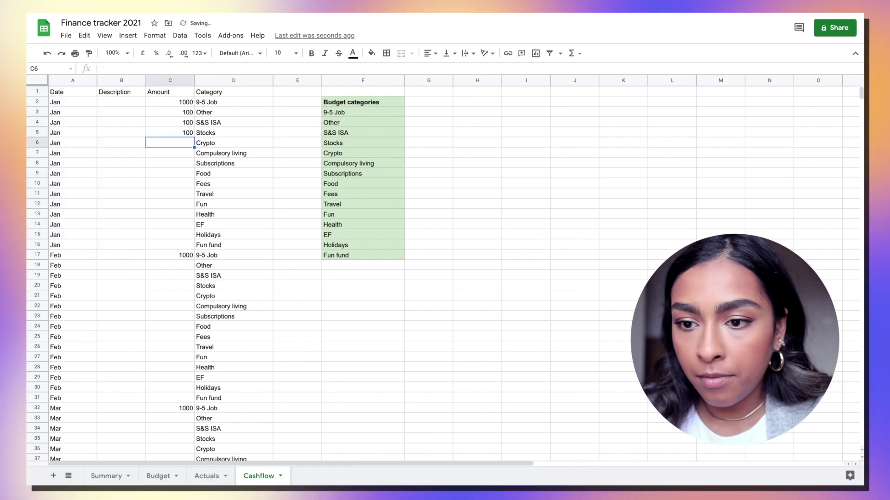
type("50 550 20 60 10 20 200 50 ")
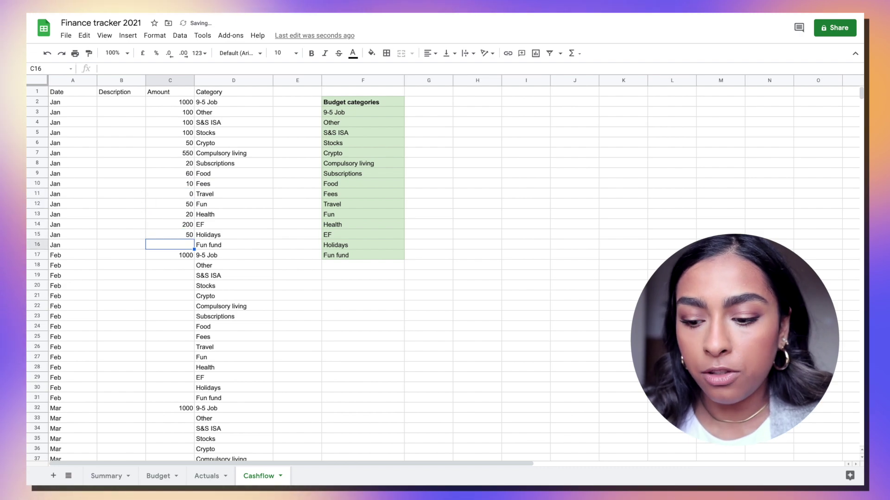
type("60")
Step: Copy the January Cashflow amounts into the February and March rows, then view Actuals
left_click_drag(170, 102, 179, 237)
key("ctrl+c")
left_click(170, 255)
key("ctrl+v")
left_click(175, 336)
key("ctrl+v")
left_click(363, 377)
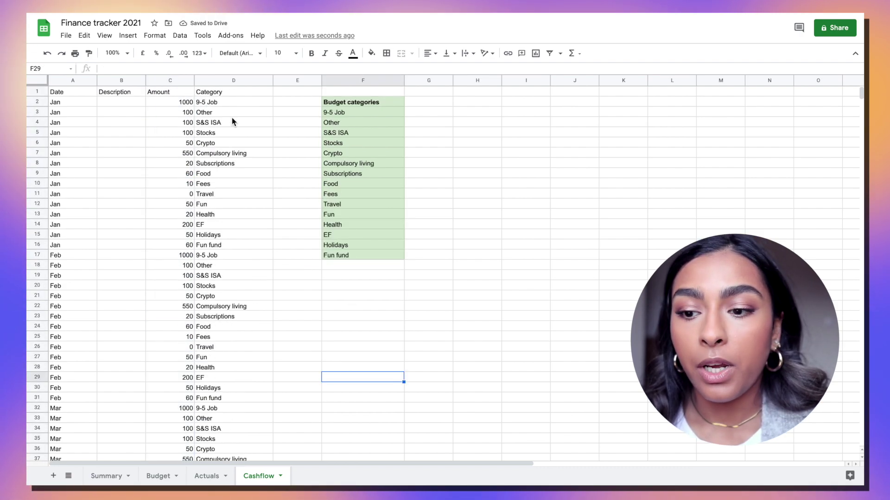
left_click(67, 103)
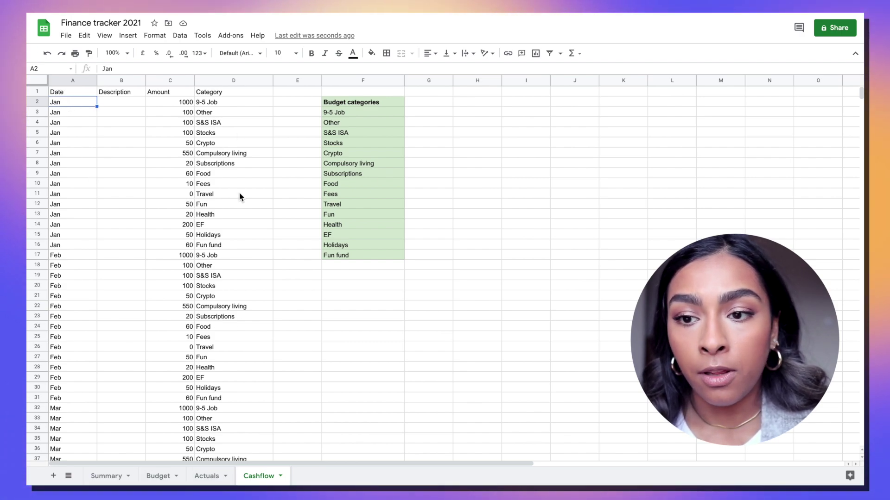
left_click(223, 104)
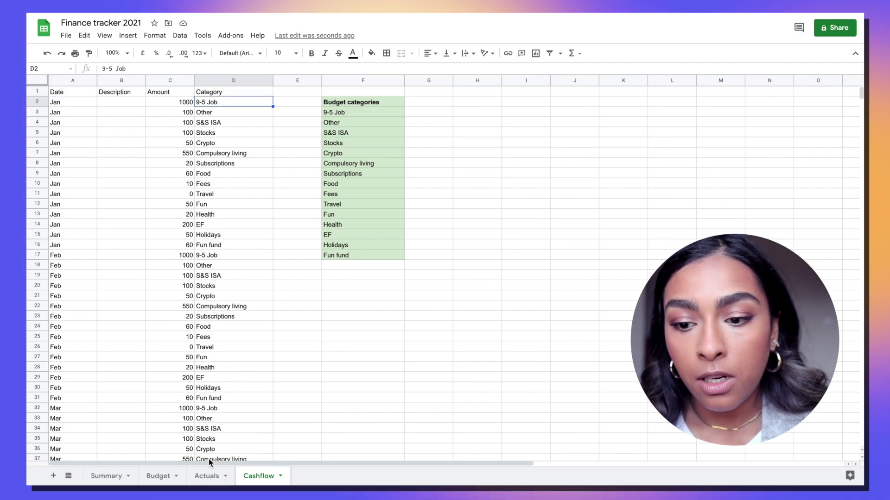
left_click(207, 477)
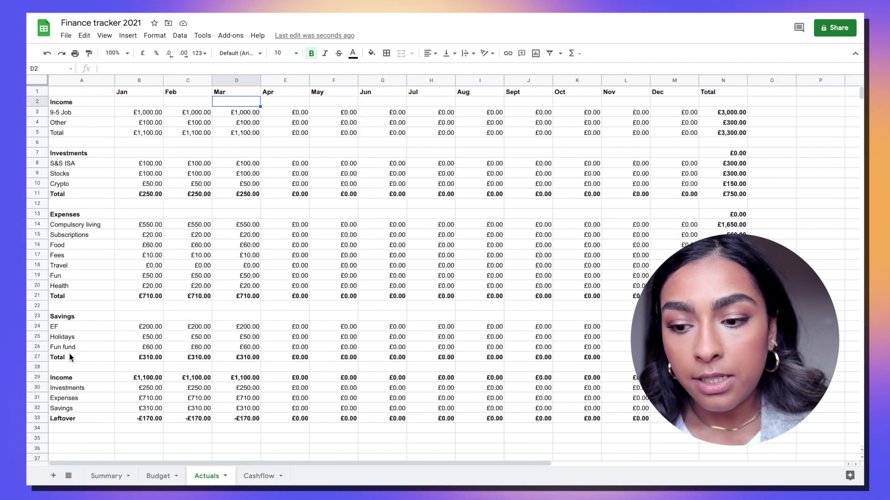
Step: Type the Summary labels Income, Investments, Expenses, Savings and the Budget column header
left_click(122, 112)
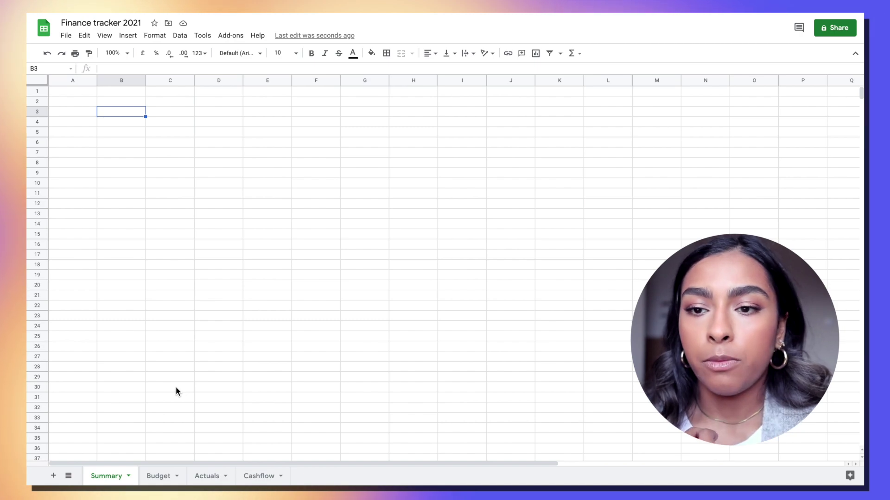
left_click(124, 101)
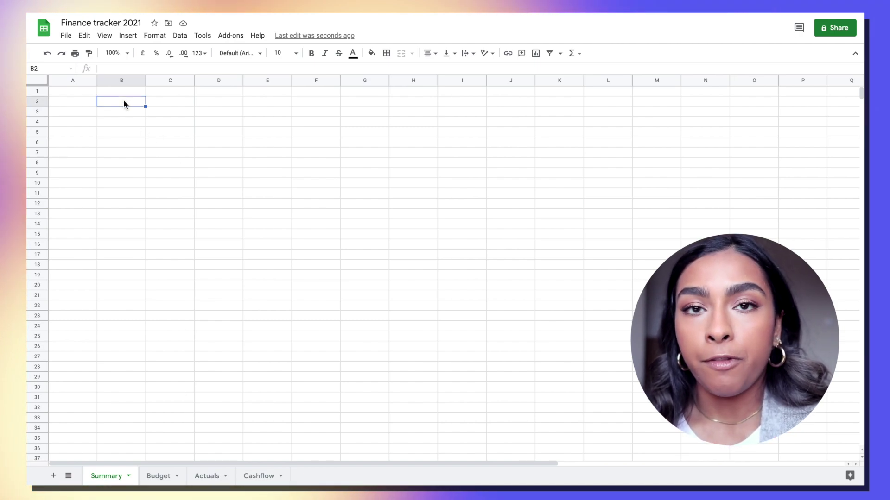
key("Down")
type("Income")
key("Return")
type("Inv")
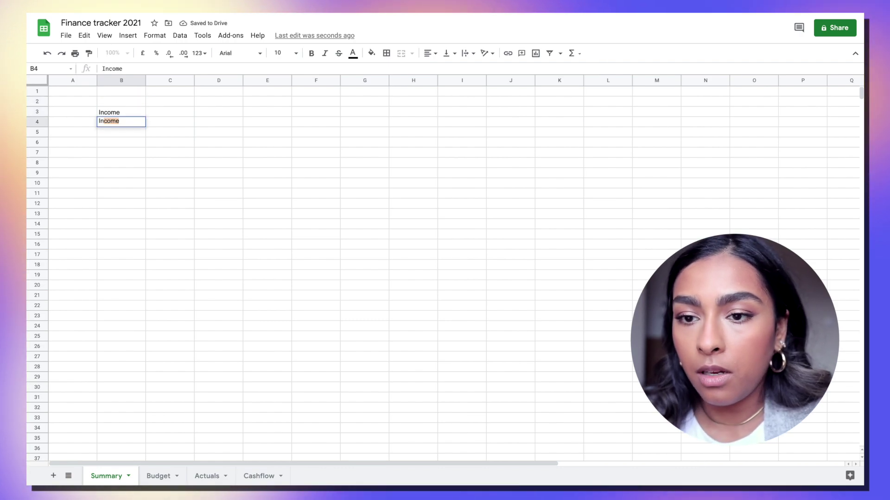
type("estments")
key("Return")
type("Expenses")
key("Return")
type("Savings")
key("Return")
left_click(173, 102)
type("Budget")
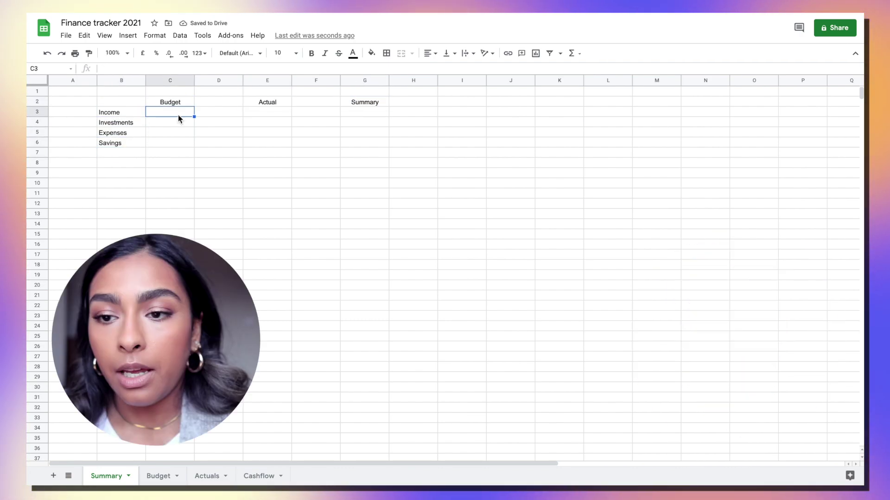
Step: Link the Budget income and investments cells to Budget!N29 and Budget!N30
type("=")
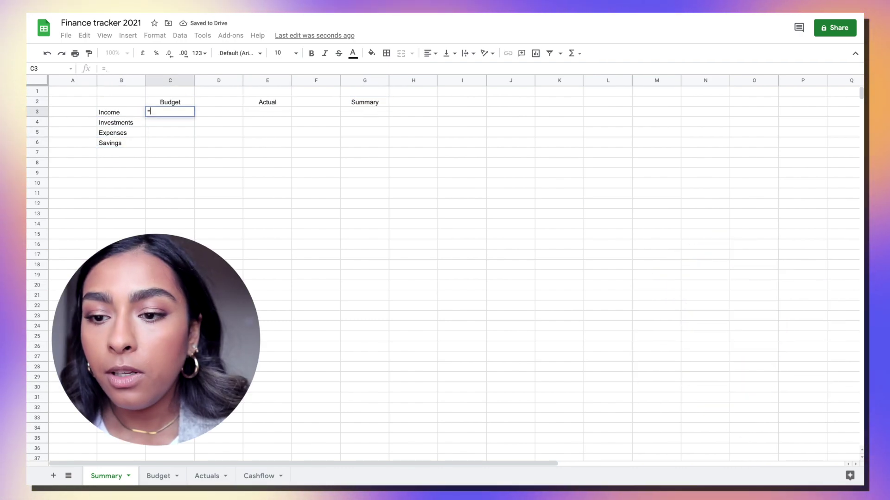
left_click(163, 476)
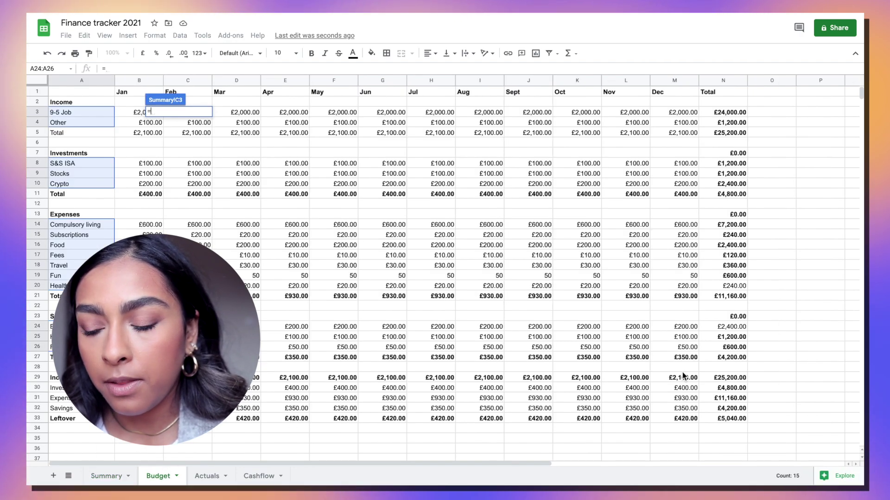
left_click(734, 379)
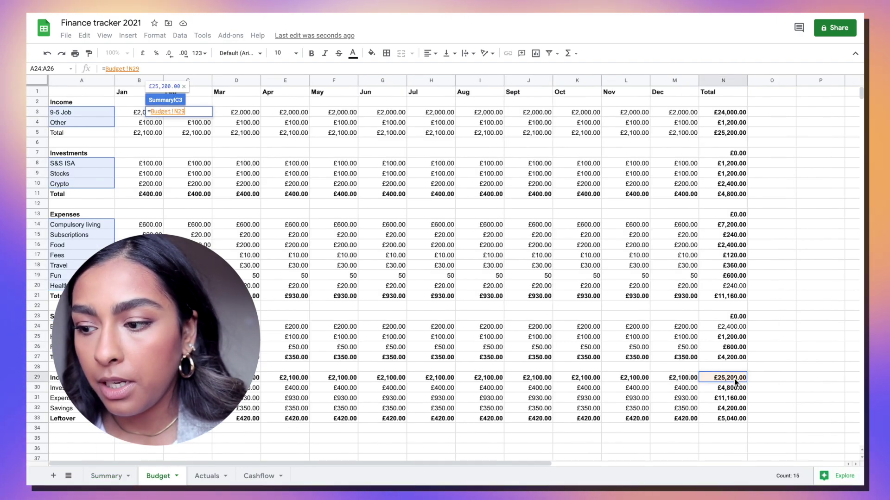
key("Return")
type("=")
left_click(158, 476)
left_click(734, 388)
key("Return")
Step: Link the Budget expenses, savings and leftover cells to Budget!N31, N32 and N33
type("=")
left_click(158, 475)
left_click(733, 398)
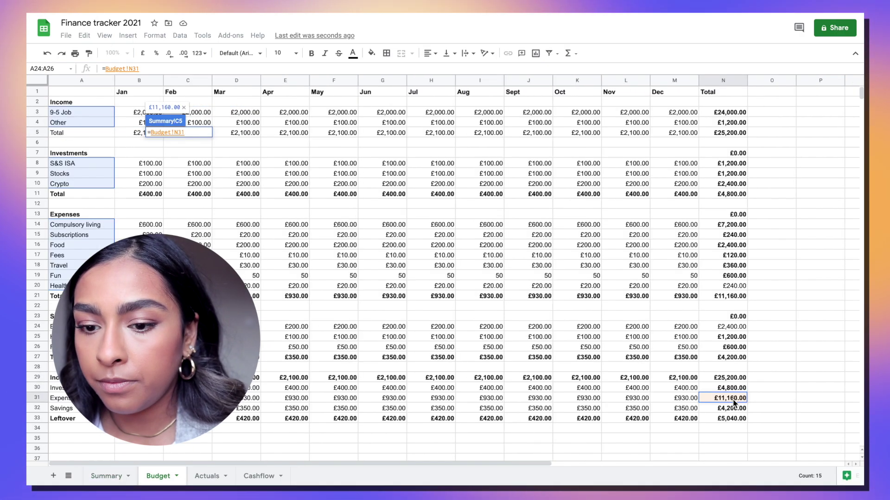
key("Return")
type("=")
left_click(733, 408)
key("Return")
left_click(169, 163)
type("=")
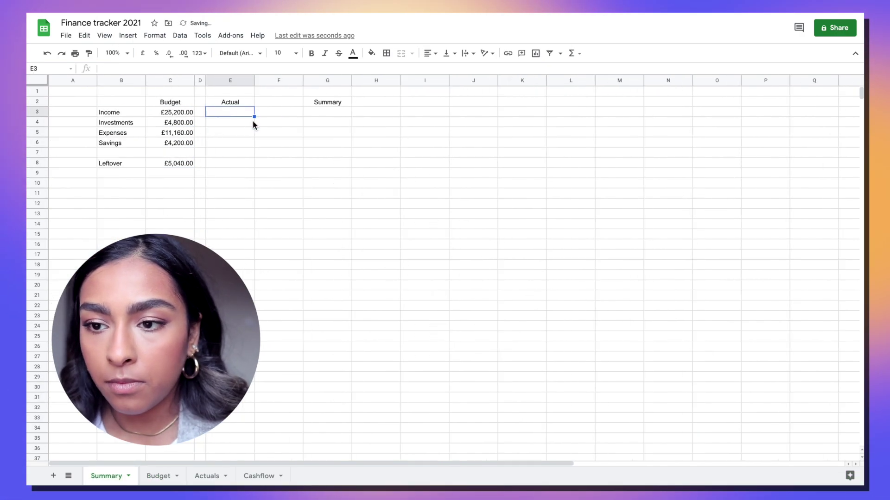
left_click(206, 476)
Step: Link the Actual column to the Actuals!N29 through N33 totals, including Leftover
left_click(725, 111)
key("Return")
type("=")
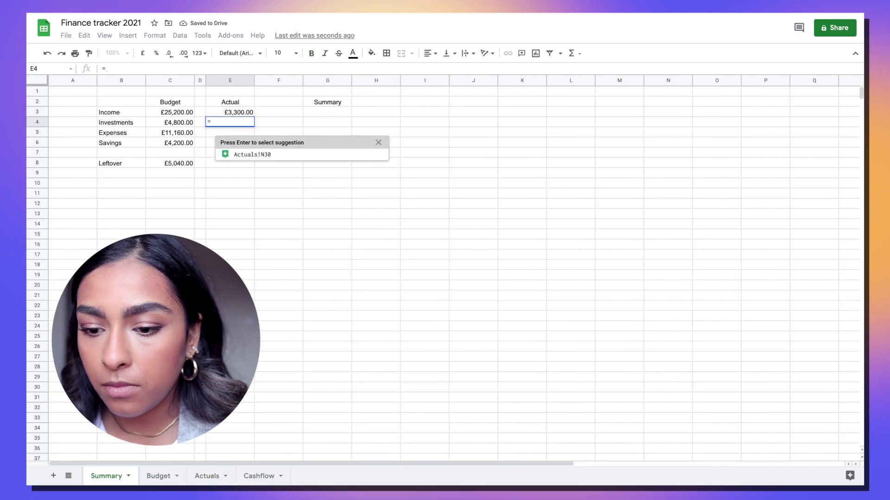
key("Return")
type("=")
key("Return")
type("=")
key("Return")
left_click(247, 162)
type("=")
key("Return")
left_click(227, 165)
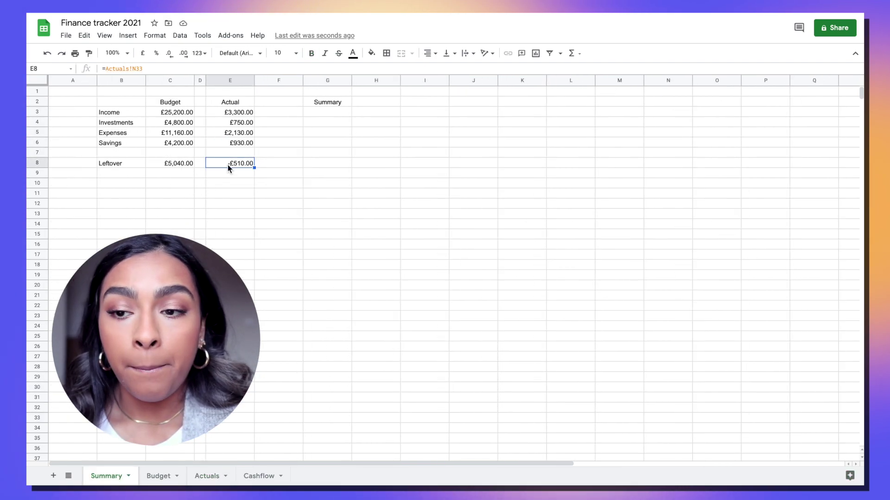
Step: On Budget, select the April–December income, investment, expense and savings amounts together
left_click(285, 316)
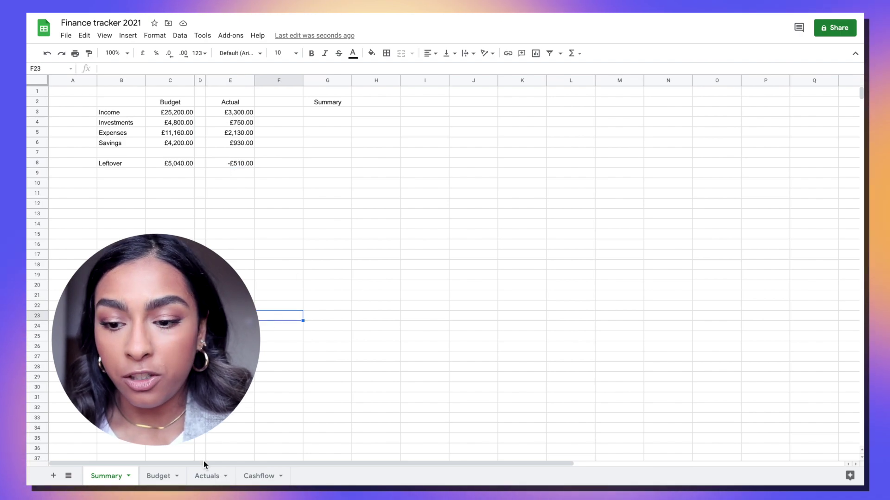
left_click(166, 477)
left_click(395, 134)
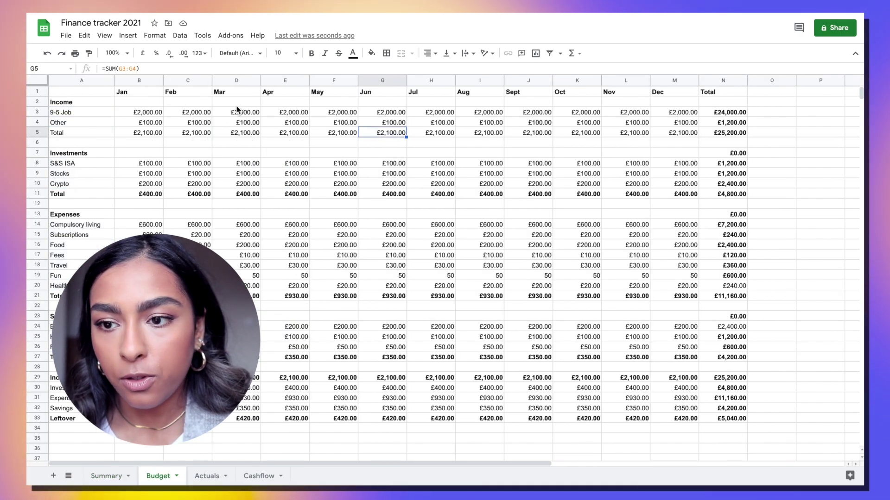
left_click_drag(293, 112, 693, 126)
left_click_drag(293, 163, 672, 181)
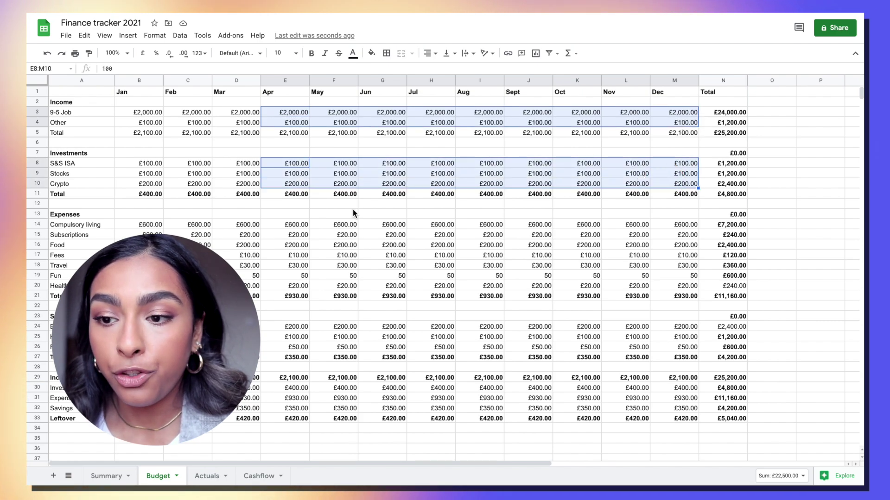
left_click(297, 225, "ctrl")
left_click_drag(297, 225, 685, 282)
left_click_drag(293, 327, 678, 356)
Step: Clear the selected April–December budget amounts, then enter the income variance =E3-C3 on Summary
key("Delete")
key("ctrl+shift+Page_Up")
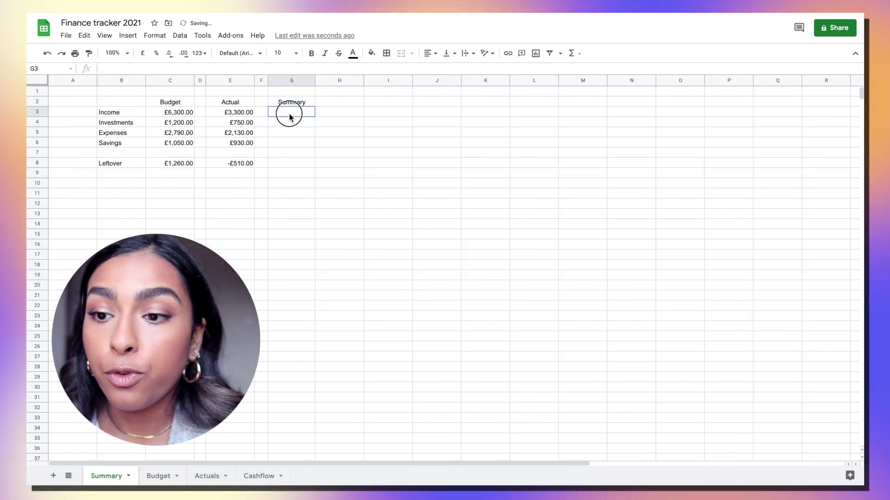
type("=")
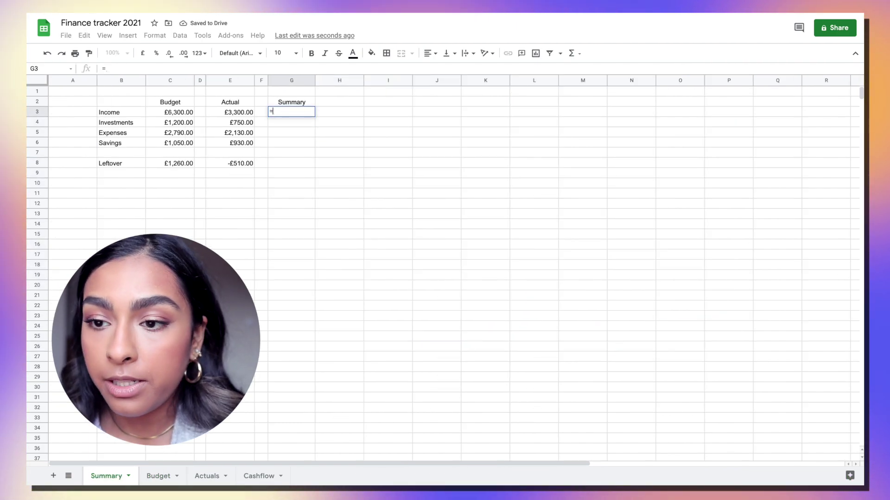
left_click(240, 114)
type("-")
left_click(170, 112)
key("Return")
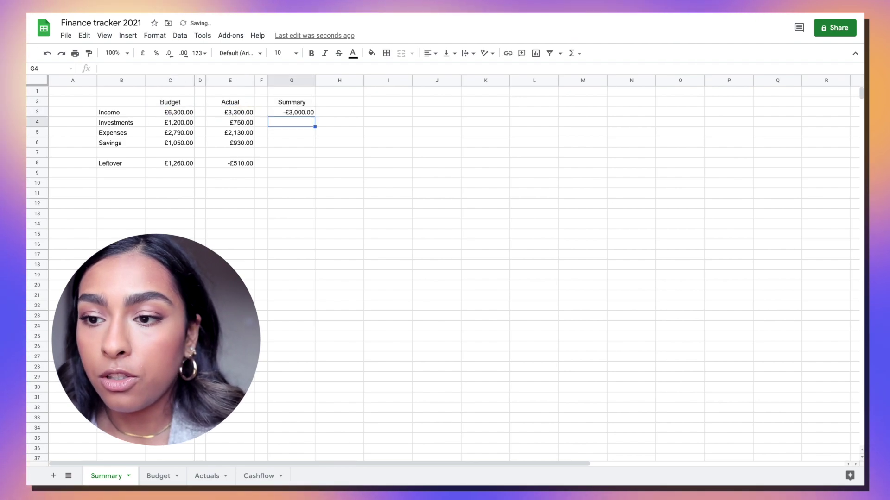
Step: Fill the variance formula down to Leftover and clear the zero in the blank row
left_click(302, 112)
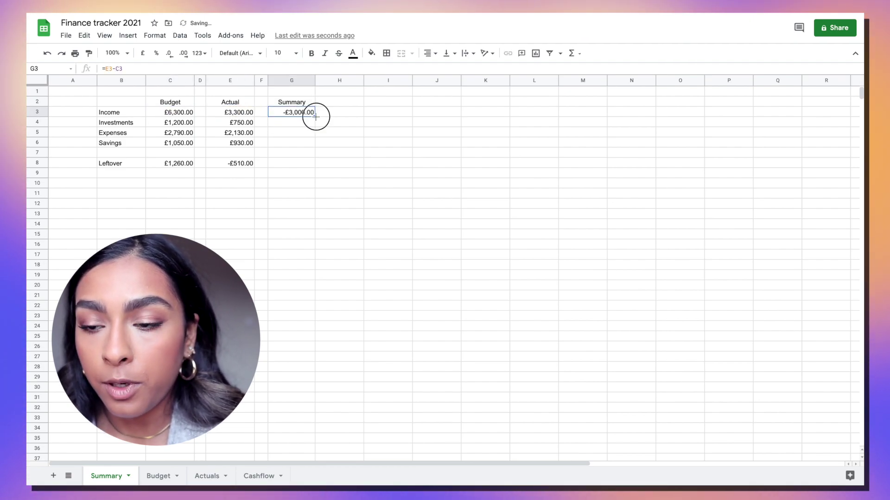
left_click_drag(314, 117, 307, 157)
key("Delete")
left_click(410, 175)
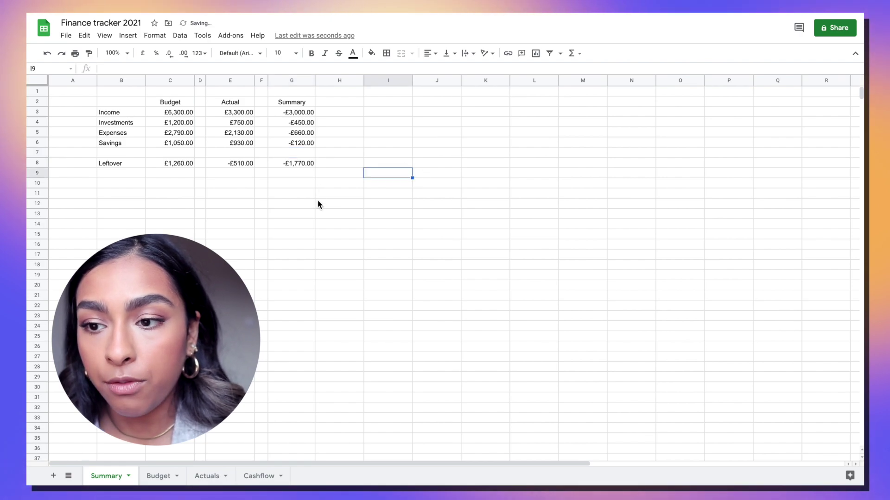
Step: Change the first January Cashflow income amount to 2100
left_click(259, 476)
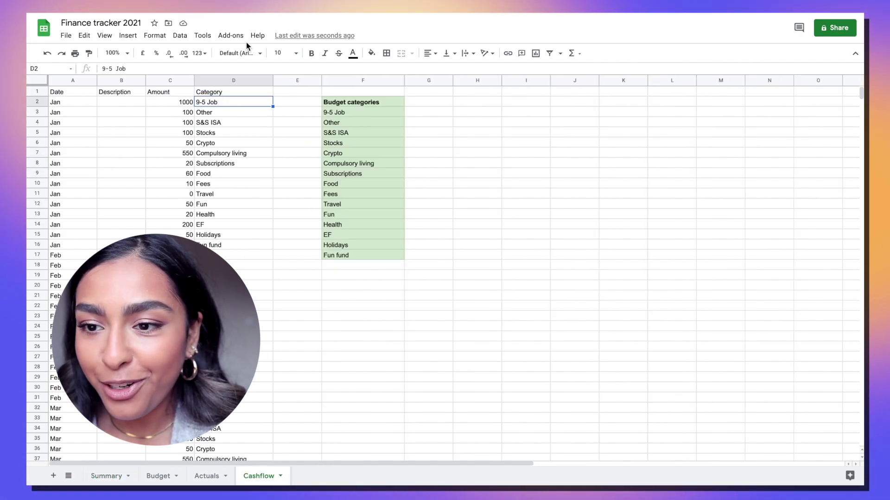
left_click(185, 104)
type("2")
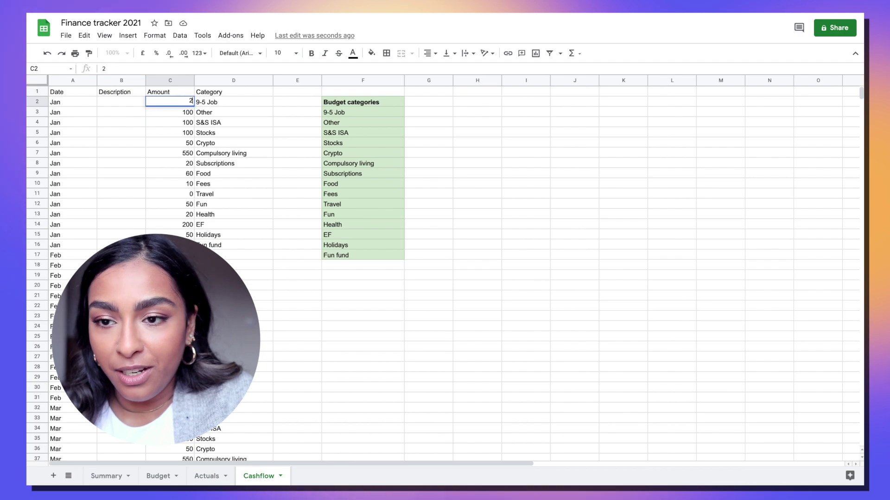
type("100")
key("Return")
left_click(170, 255)
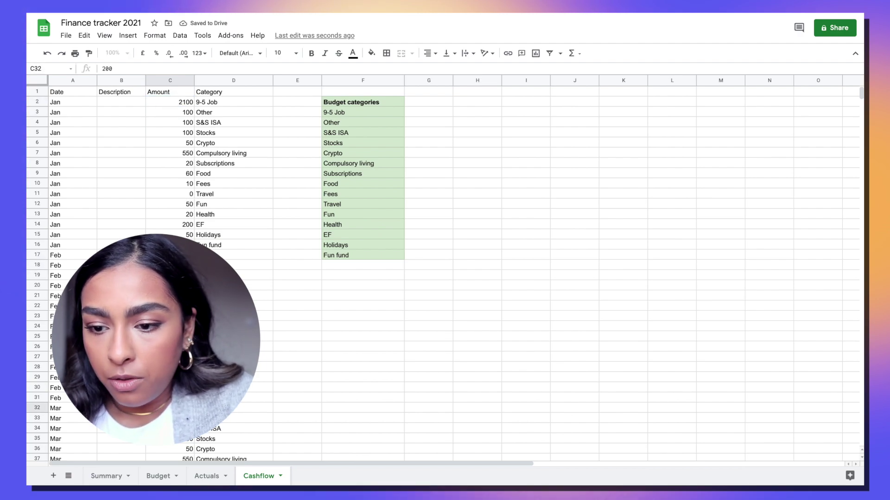
Step: Review the income, investments, expenses, savings and Leftover variance formulas on Summary
left_click(107, 476)
left_click(318, 113)
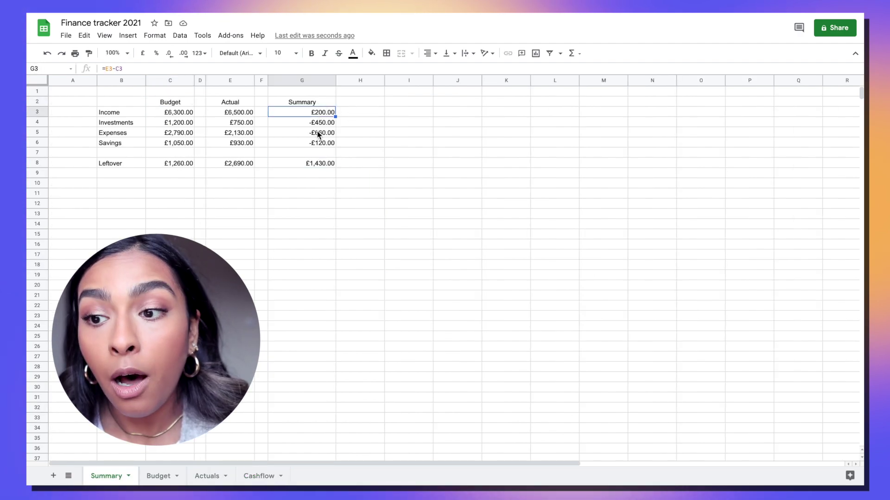
left_click(327, 123)
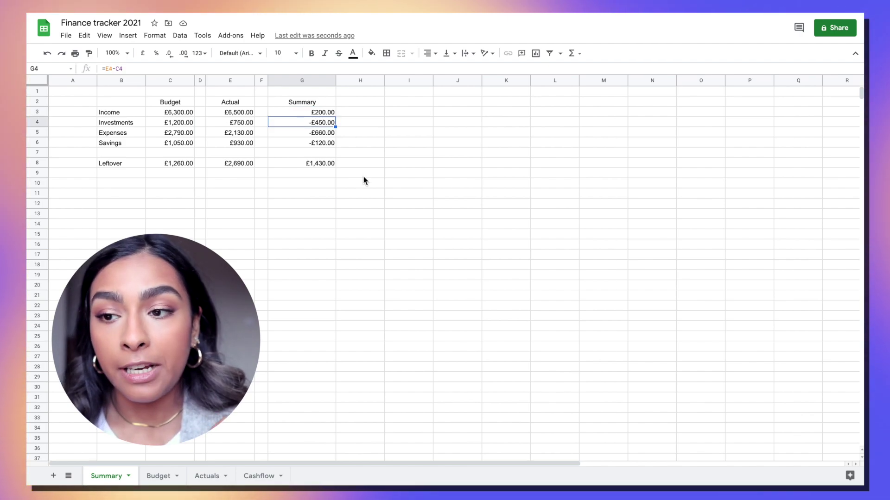
key("Down")
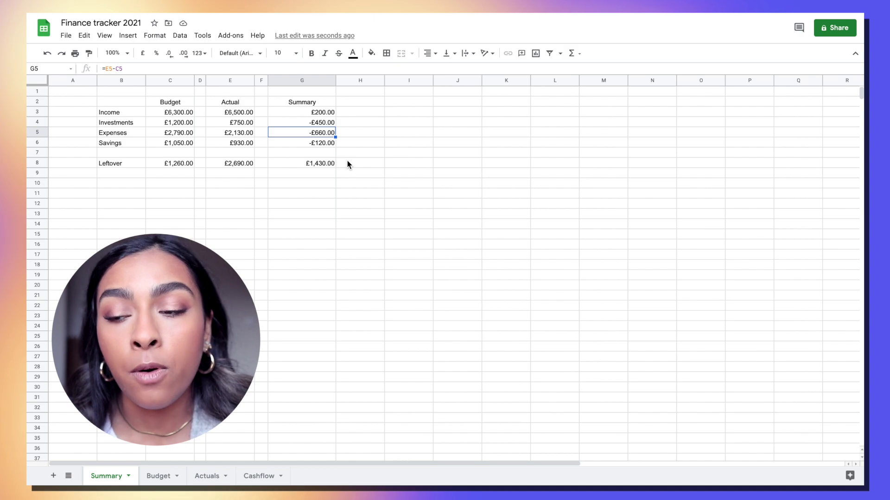
left_click(312, 142)
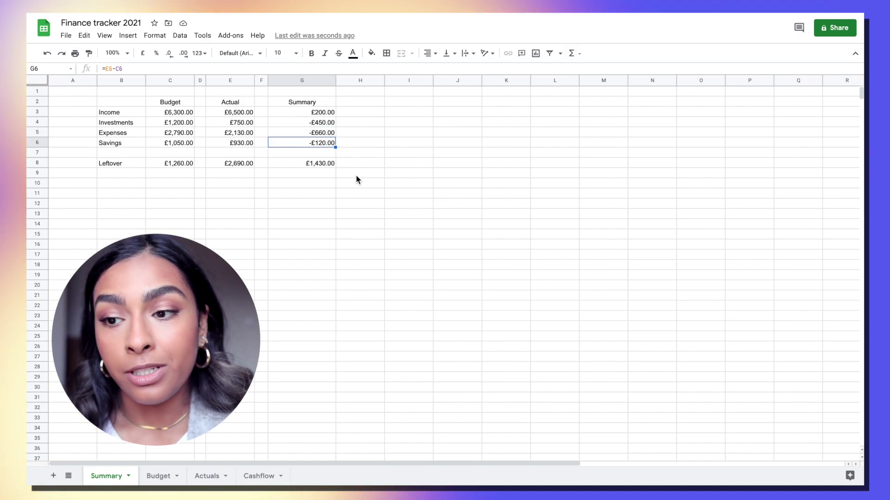
left_click(320, 163)
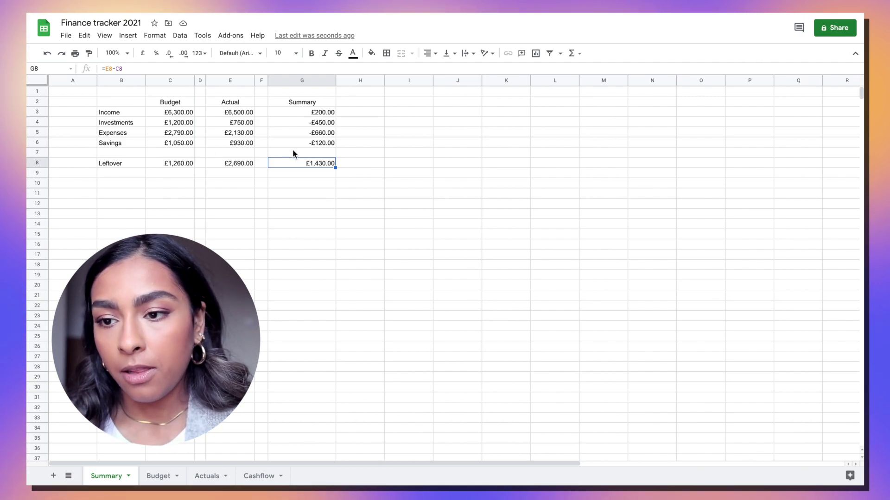
key("Down")
key("Down")
key("Left")
key("Left")
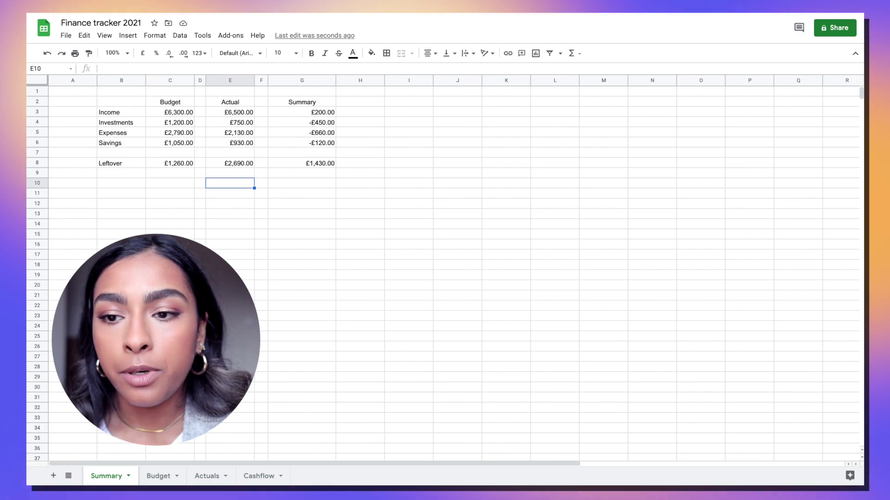
Step: Enter =if(G3<0,"Oh no","YAY!!!") on the Summary sheet to flag the Income variance
left_click(169, 477)
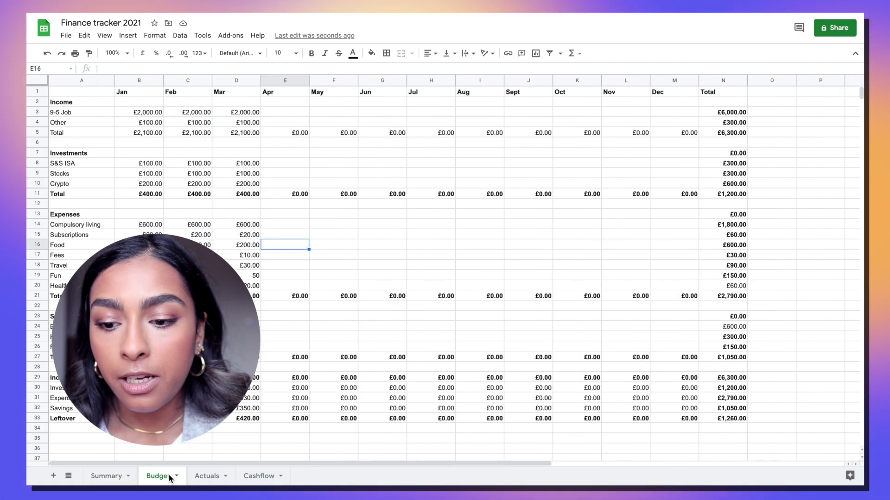
left_click(111, 477)
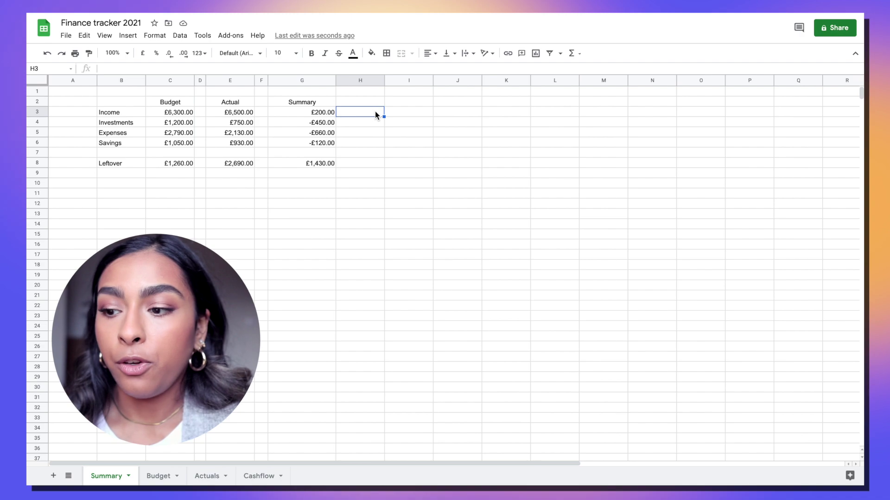
type("=if(")
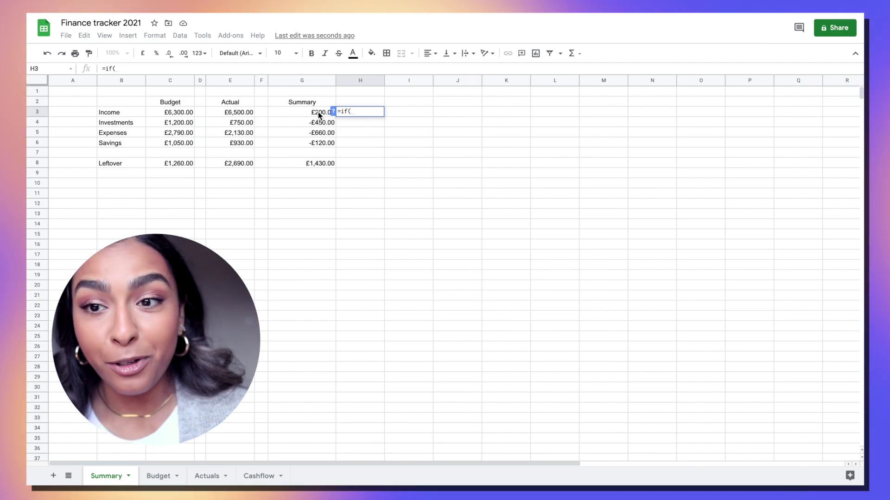
left_click(318, 112)
type("<0,\"")
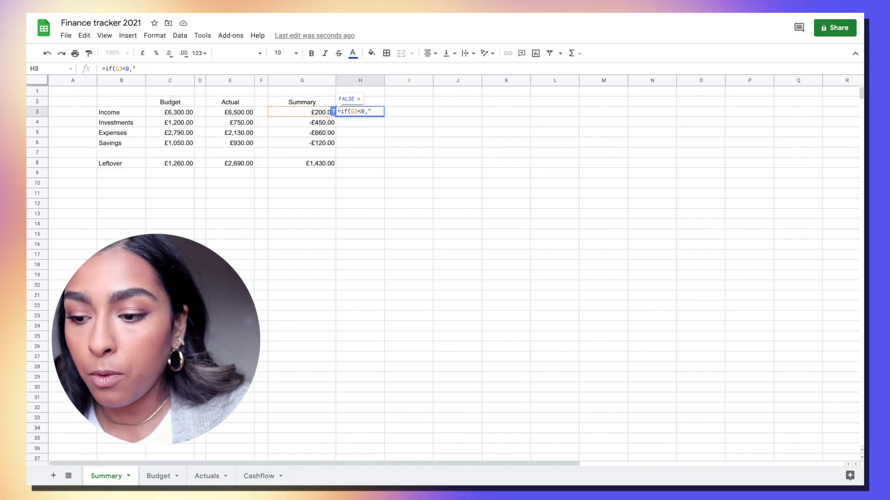
type("Oh no\",")
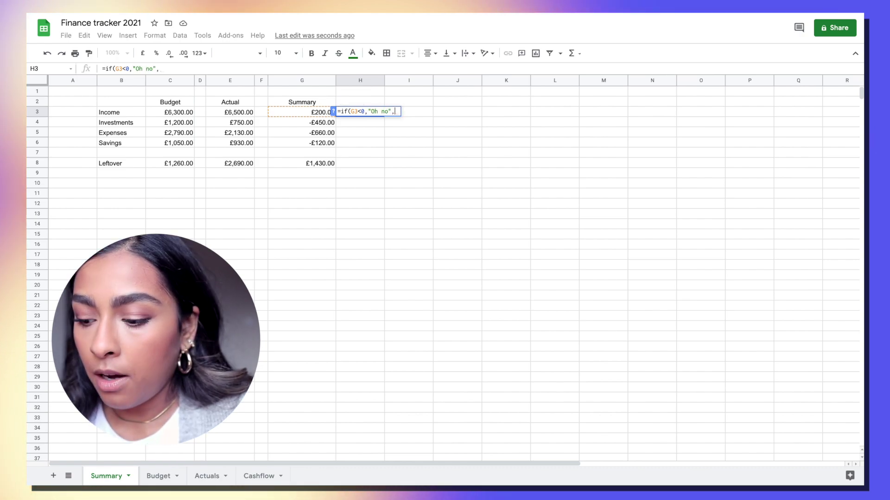
type("\"YAY!!!\"")
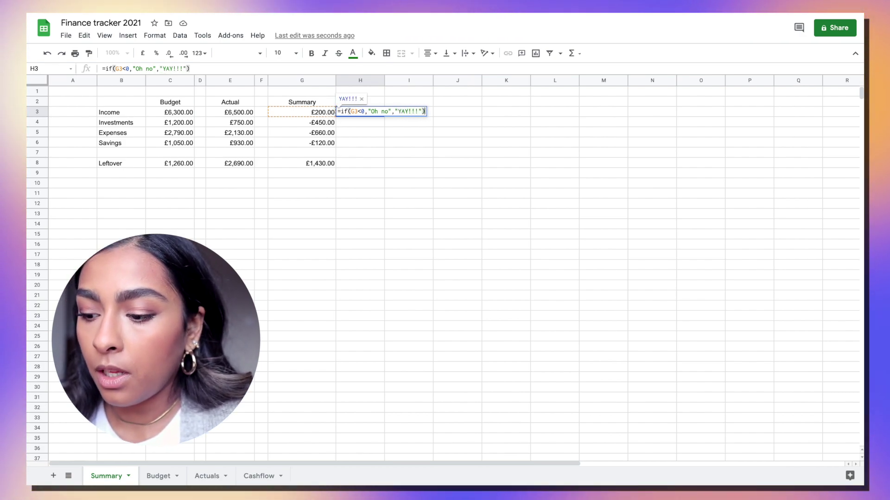
type(")")
key("Return")
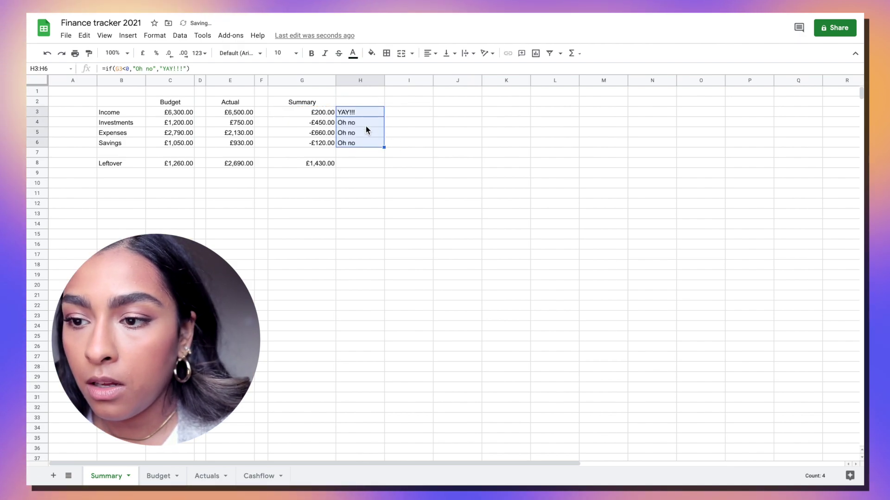
Step: Reverse the Expenses flag condition so it checks the variance is greater than 0
double_click(361, 133)
key("BackSpace")
type(">0,\"")
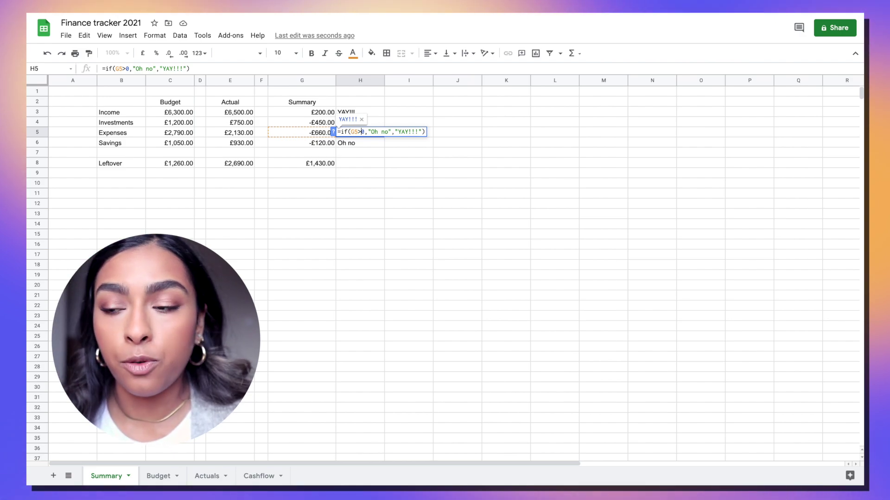
key("Return")
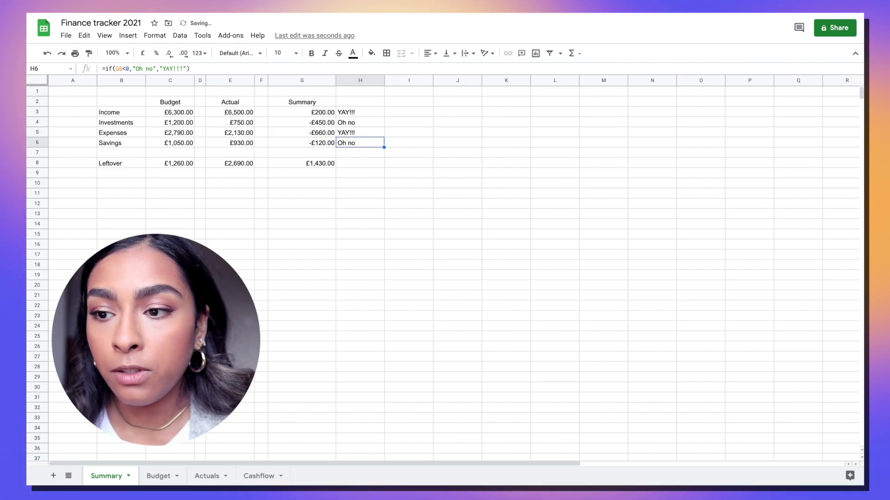
left_click(357, 213)
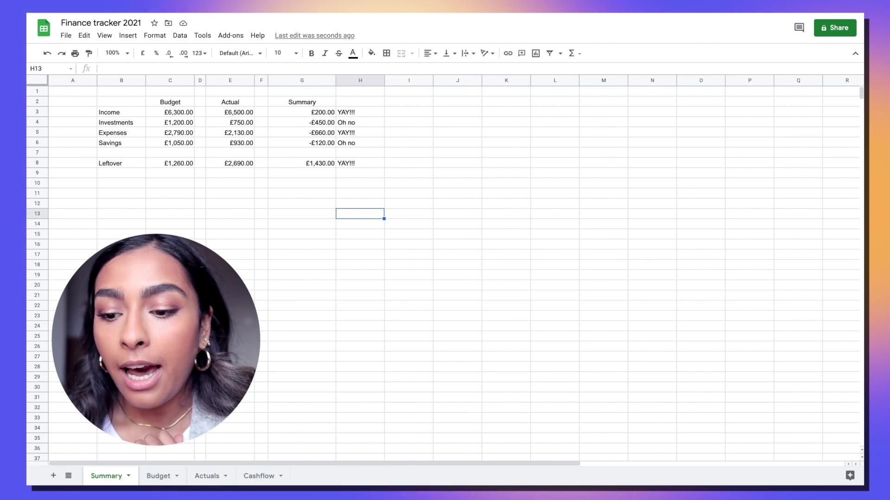
left_click(260, 481)
scroll(238, 423, "down", 10)
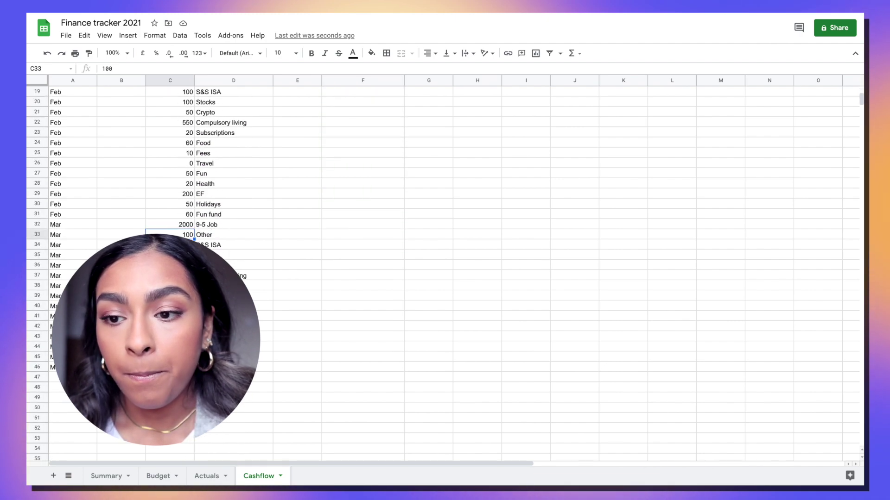
left_click(104, 232)
left_click(74, 233)
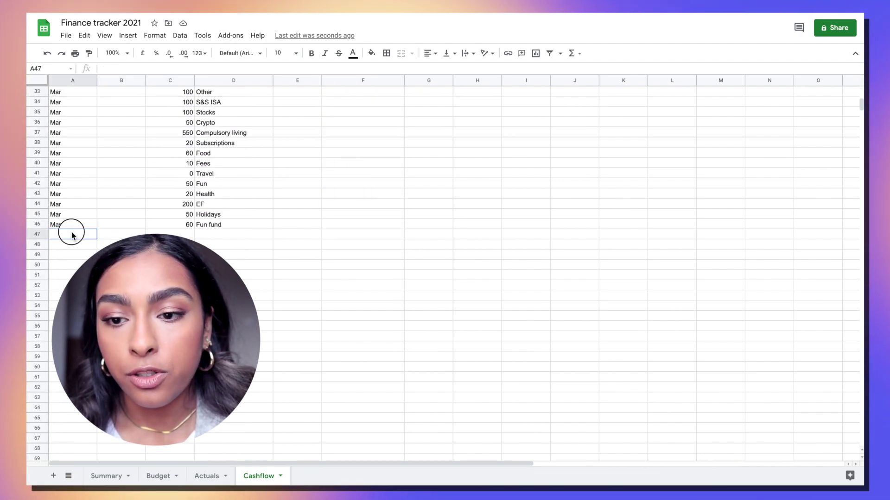
scroll(73, 233, "down", 1)
scroll(445, 268, "down", 1)
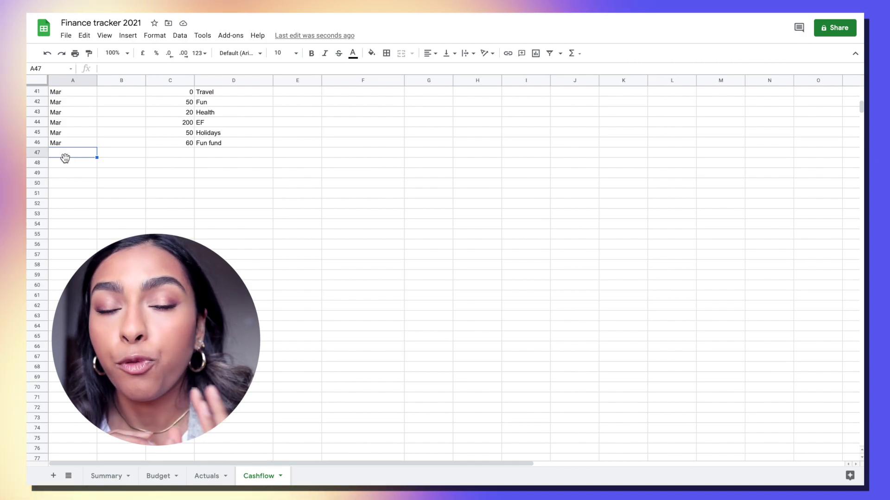
left_click(206, 476)
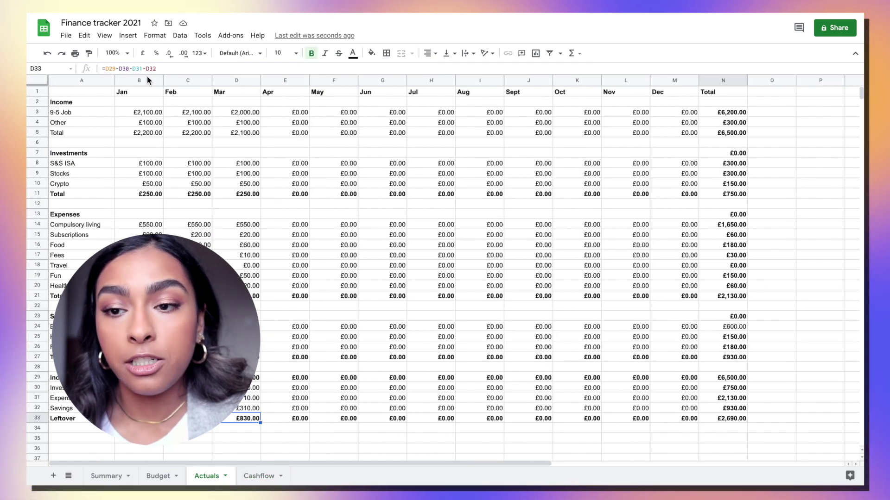
left_click_drag(133, 91, 667, 98)
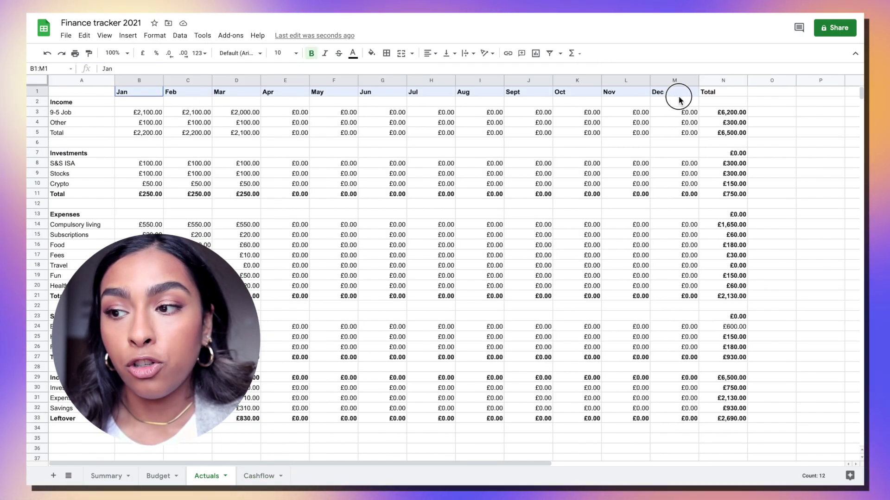
left_click(259, 476)
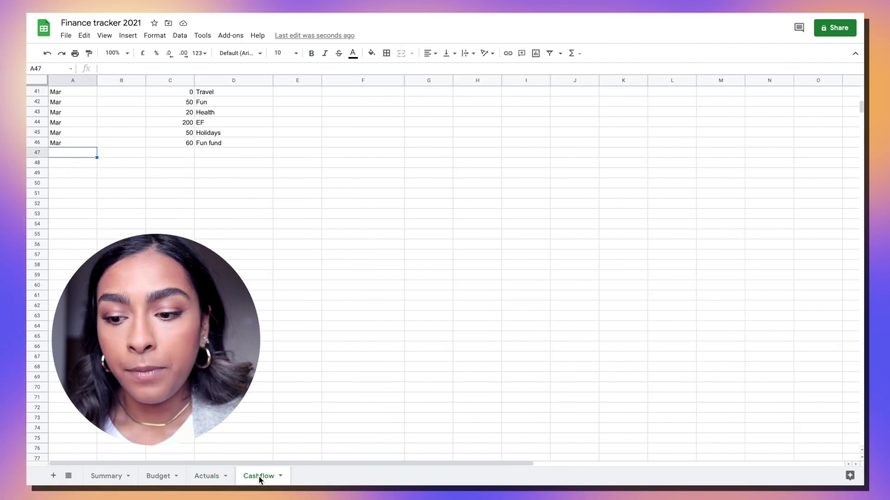
left_click(231, 153)
left_click(173, 156)
scroll(174, 156, "up", 1)
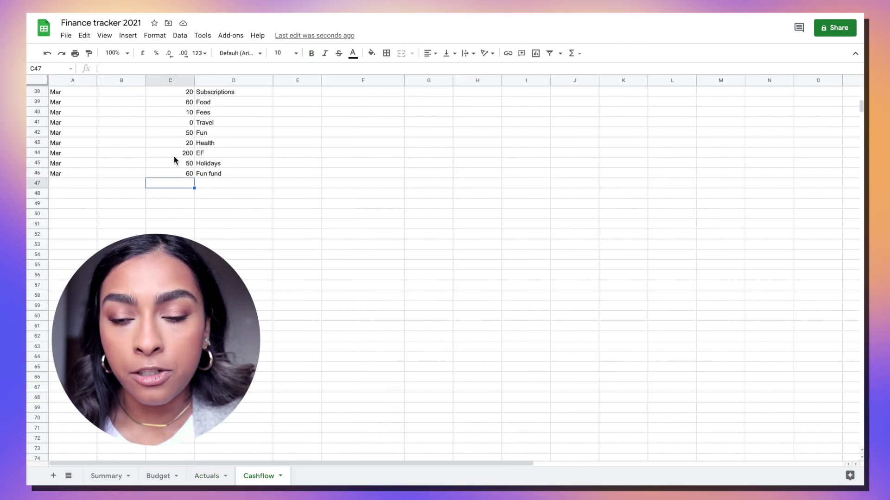
scroll(174, 158, "up", 1)
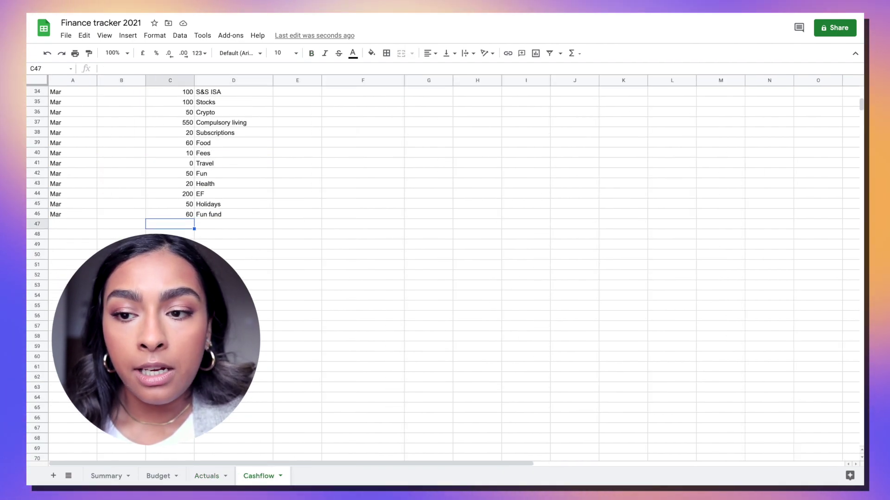
left_click(204, 479)
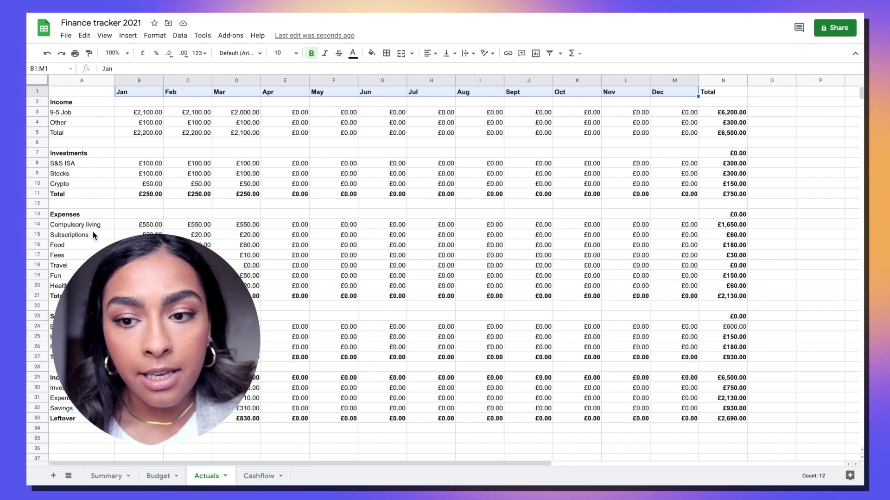
left_click(258, 476)
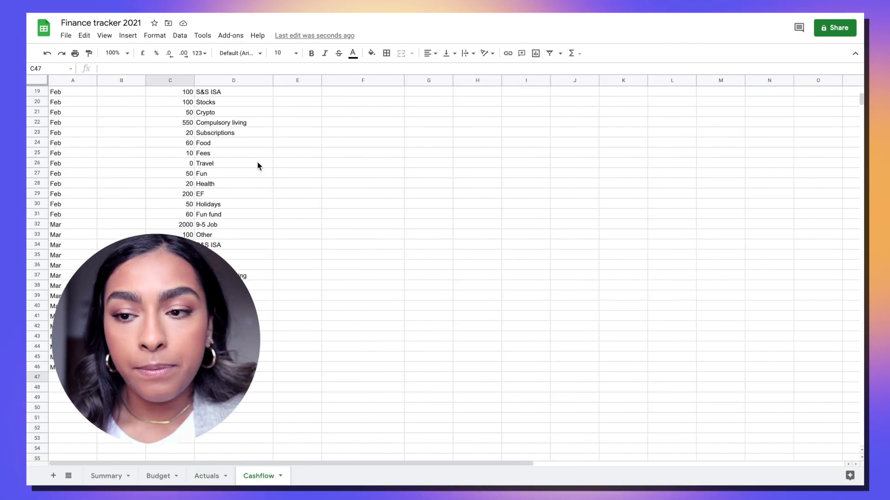
scroll(257, 162, "up", 4)
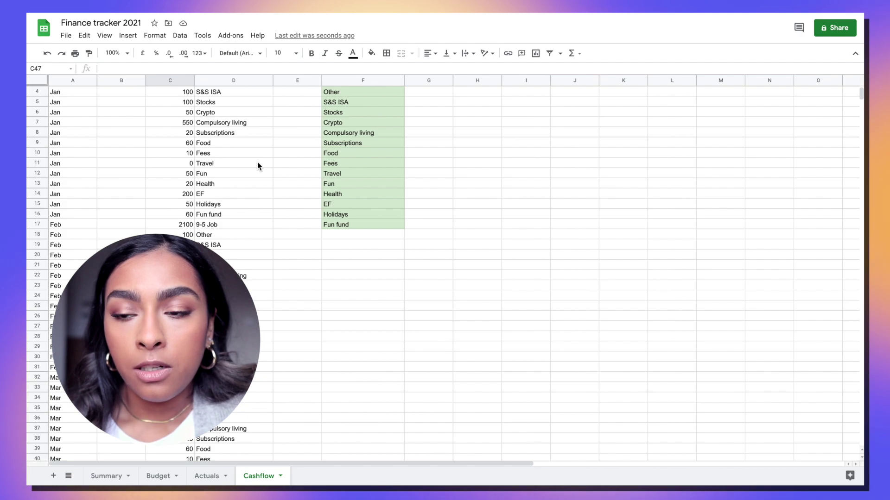
scroll(257, 163, "down", 3)
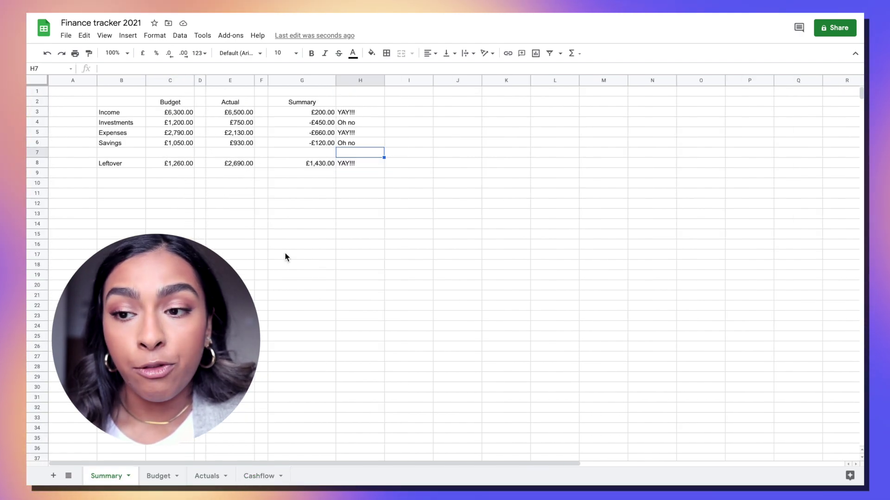